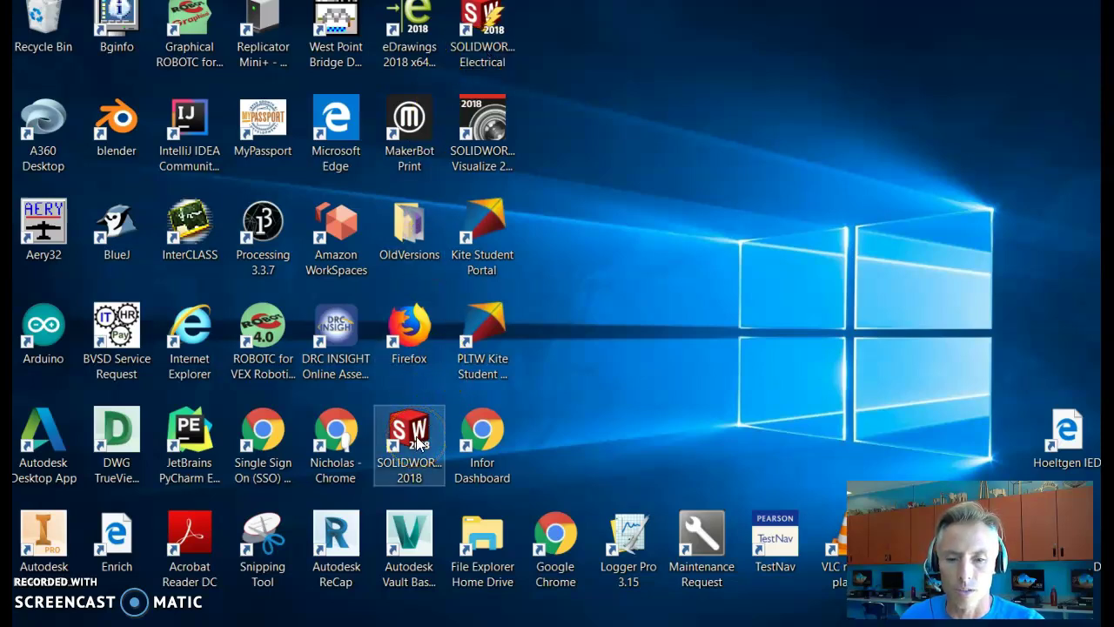
- Launch SOLIDWORKS 2018 and create a new part document
left_click(557, 580)
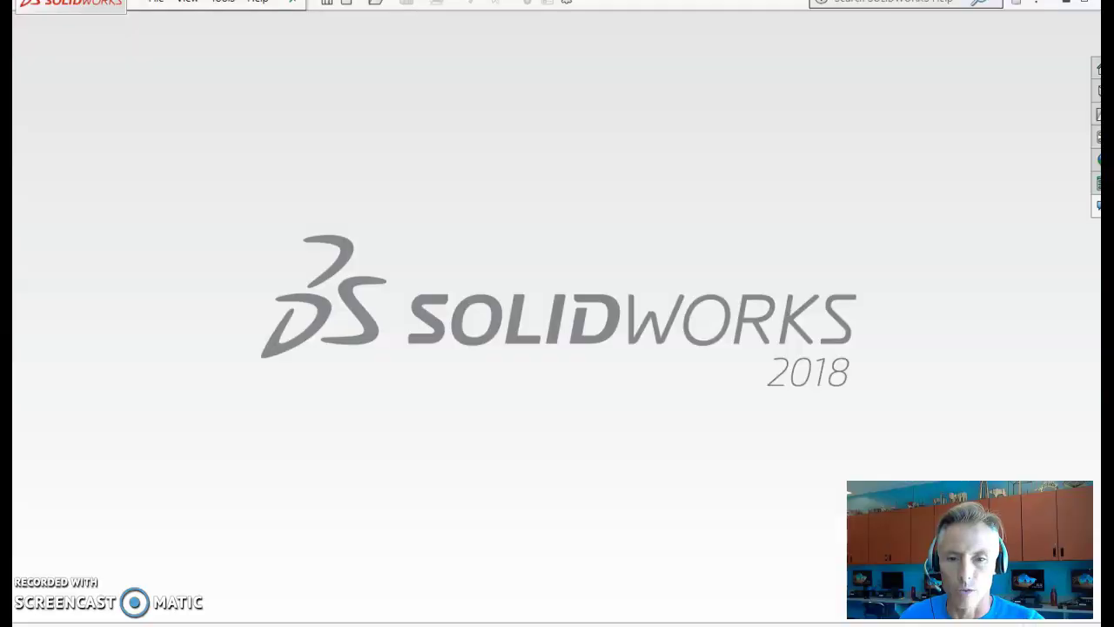
left_click(619, 379)
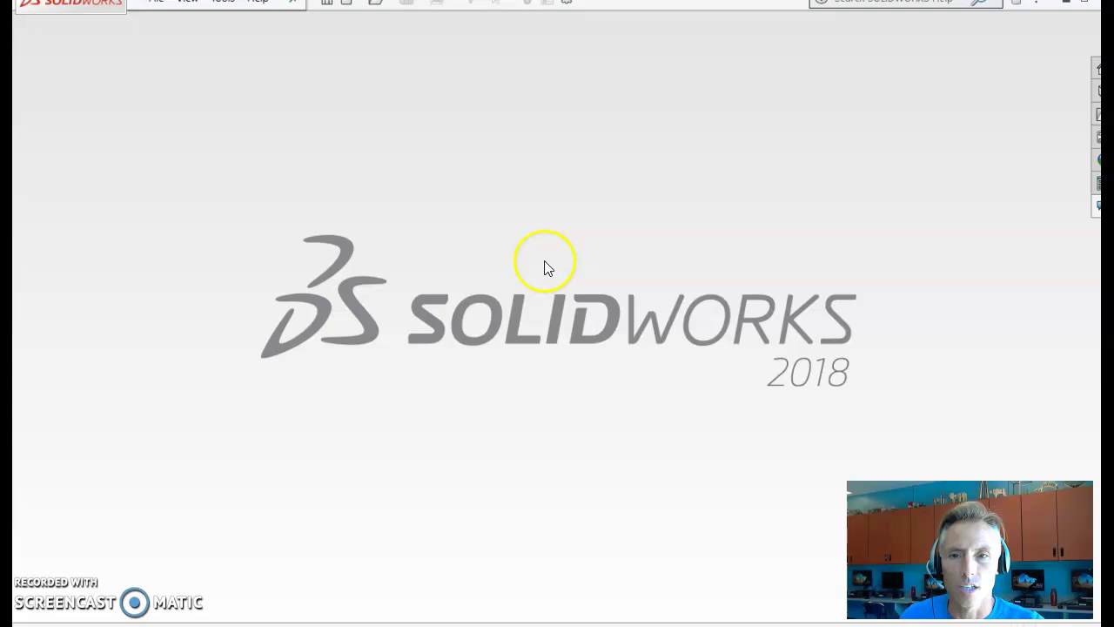
left_click(347, 7)
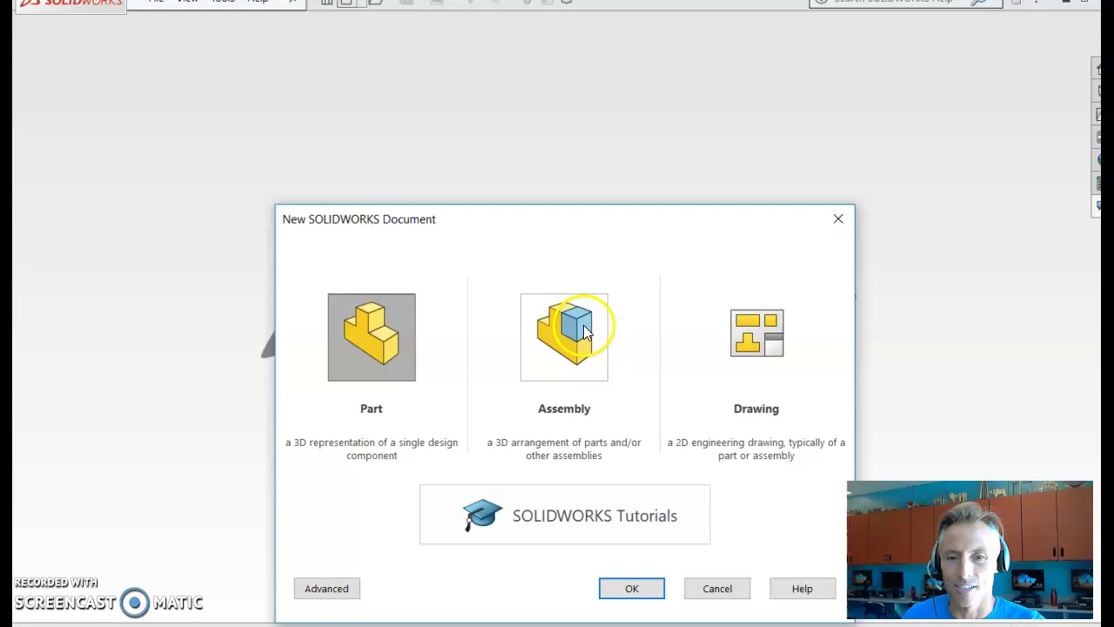
double_click(385, 339)
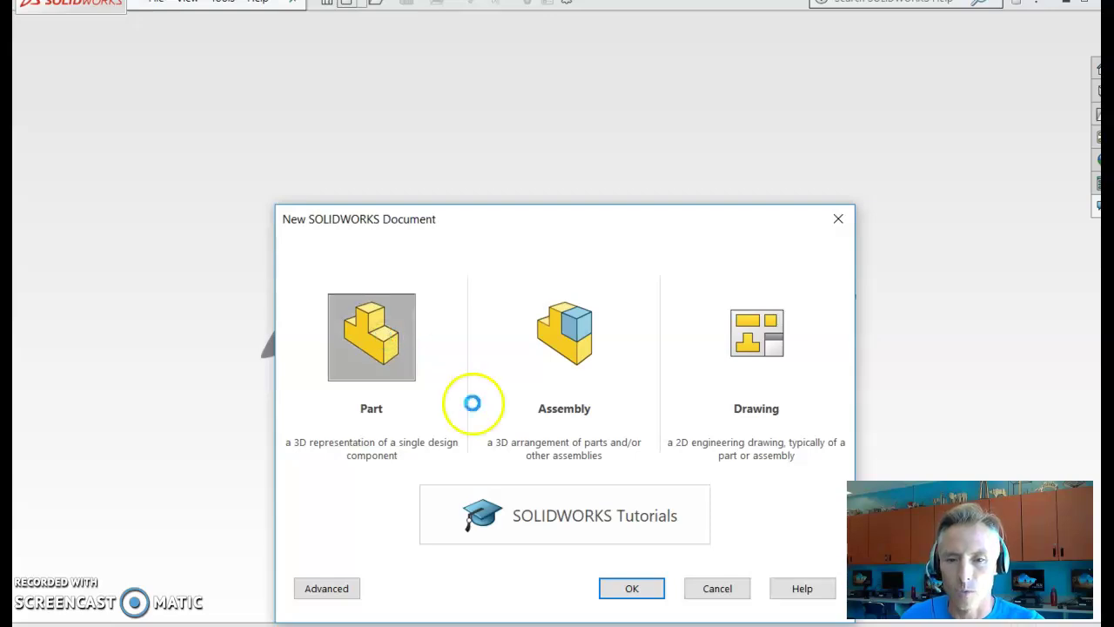
left_click(620, 595)
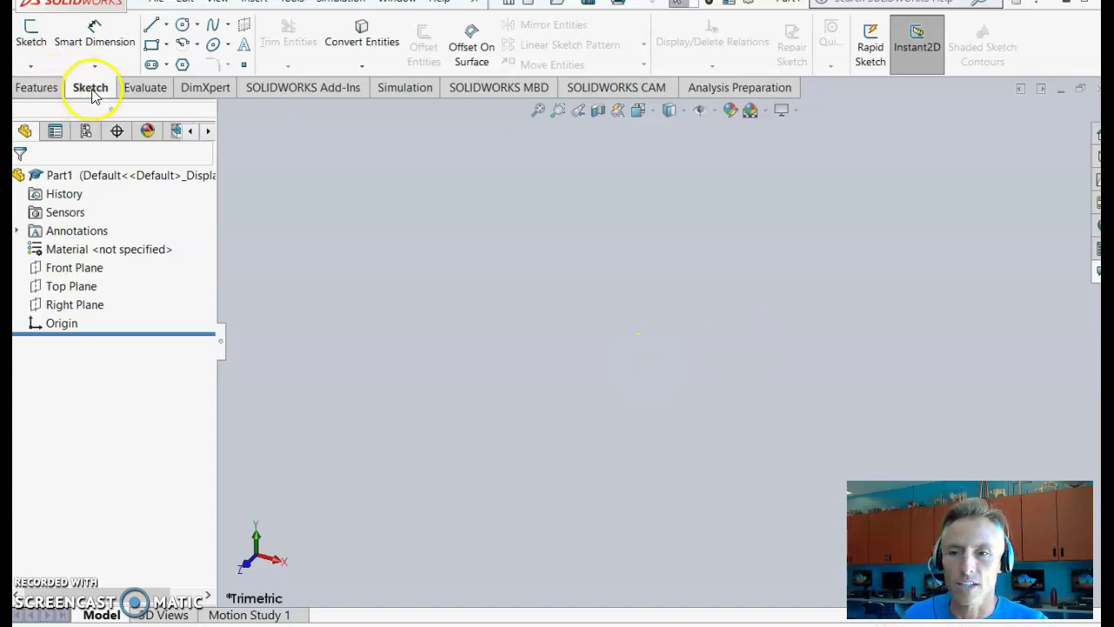
- Start a sketch on the Front Plane and draw a wide horizontal corner rectangle above and mostly left of the origin
left_click(32, 41)
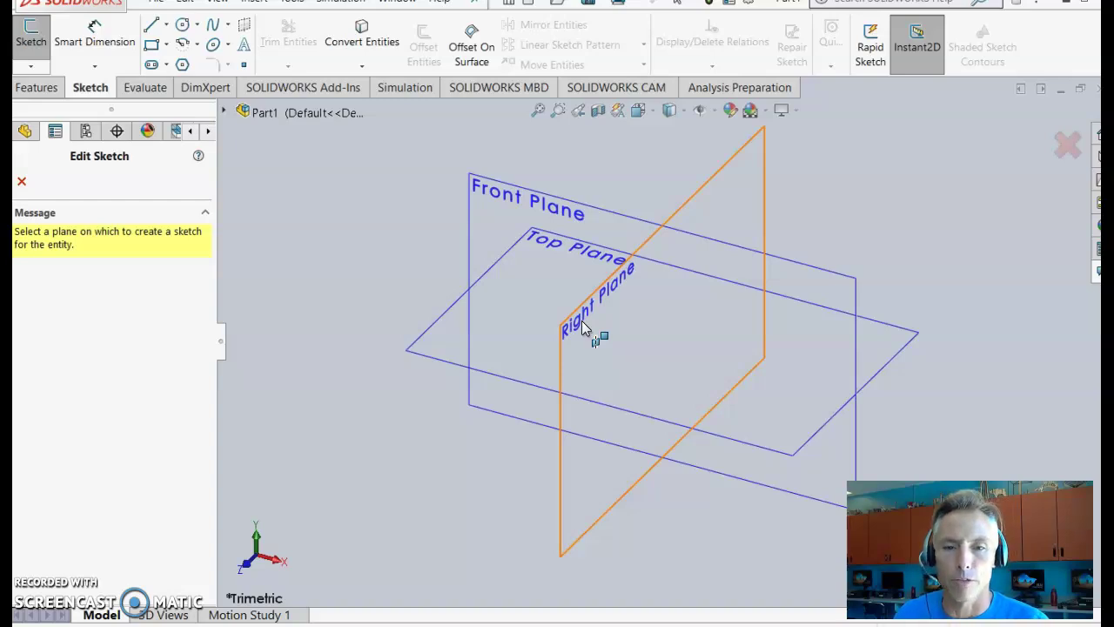
left_click(507, 199)
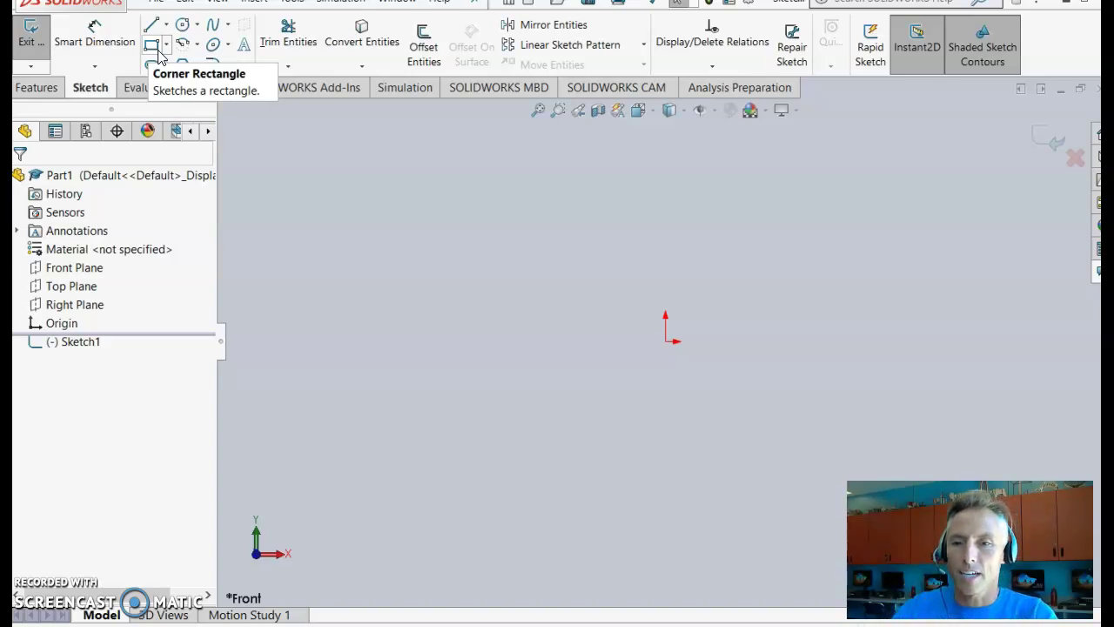
left_click(154, 48)
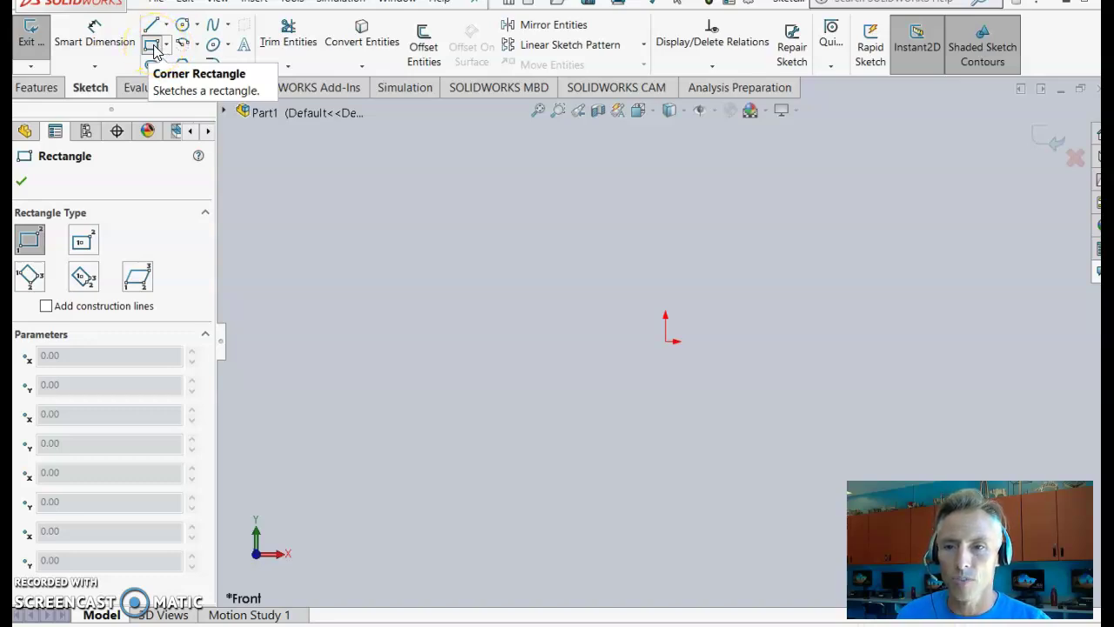
left_click(465, 215)
mouse_move(465, 215)
left_mouse_down()
mouse_move(694, 266)
mouse_move(701, 280)
left_mouse_up()
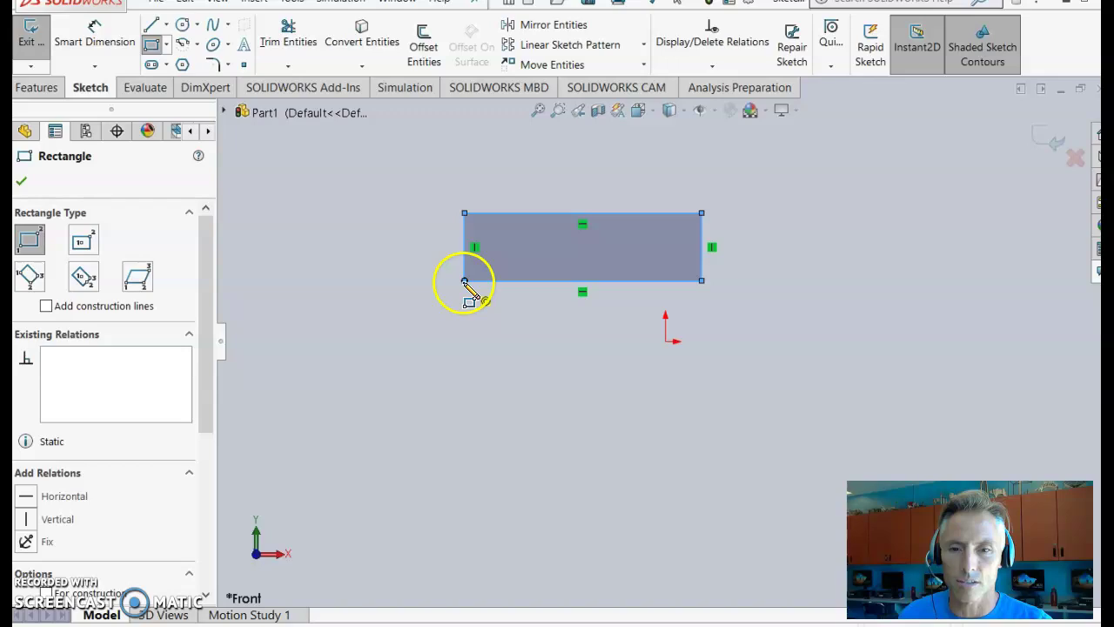
- Draw two leg rectangles below the wide rectangle's left and right ends, the left one about 0.94 in wide, with their bottoms level
left_click_drag(464, 280, 540, 361)
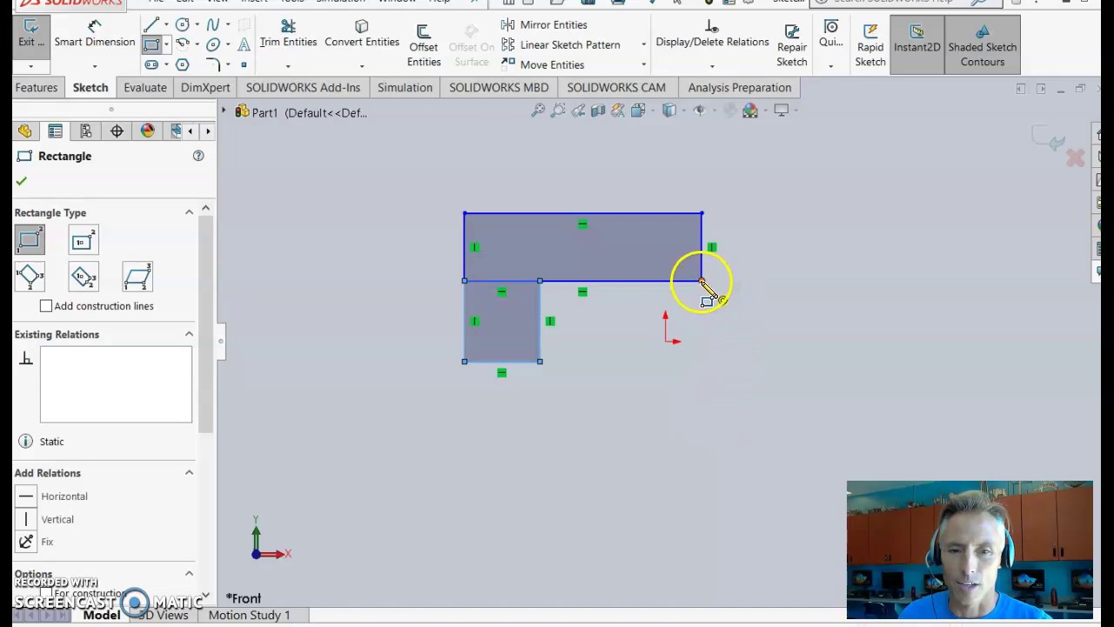
left_click_drag(703, 281, 655, 359)
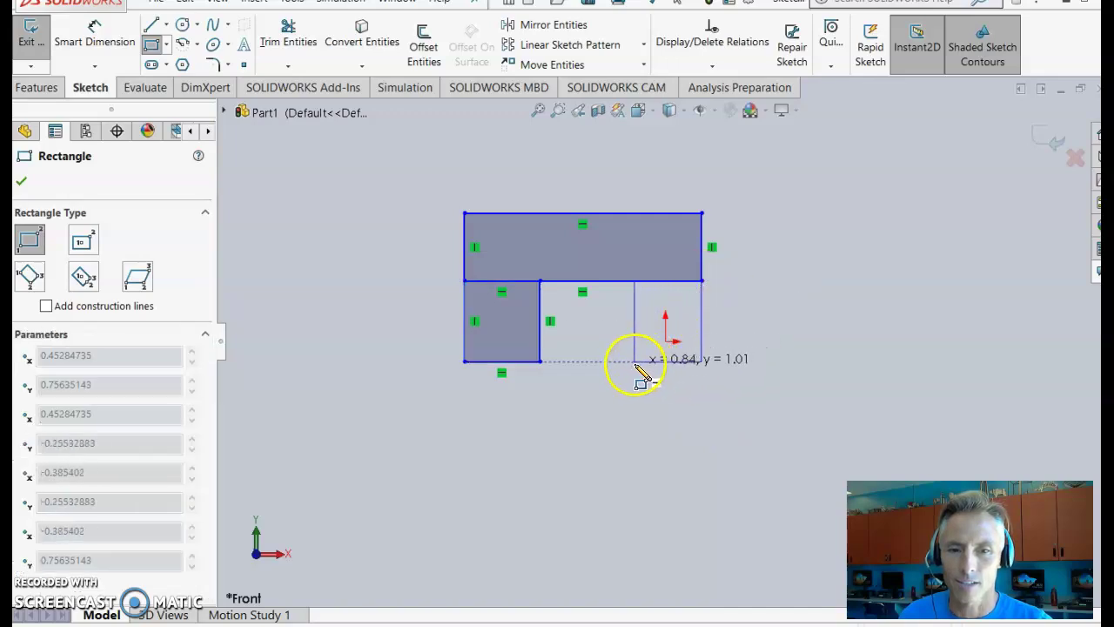
left_click(629, 362)
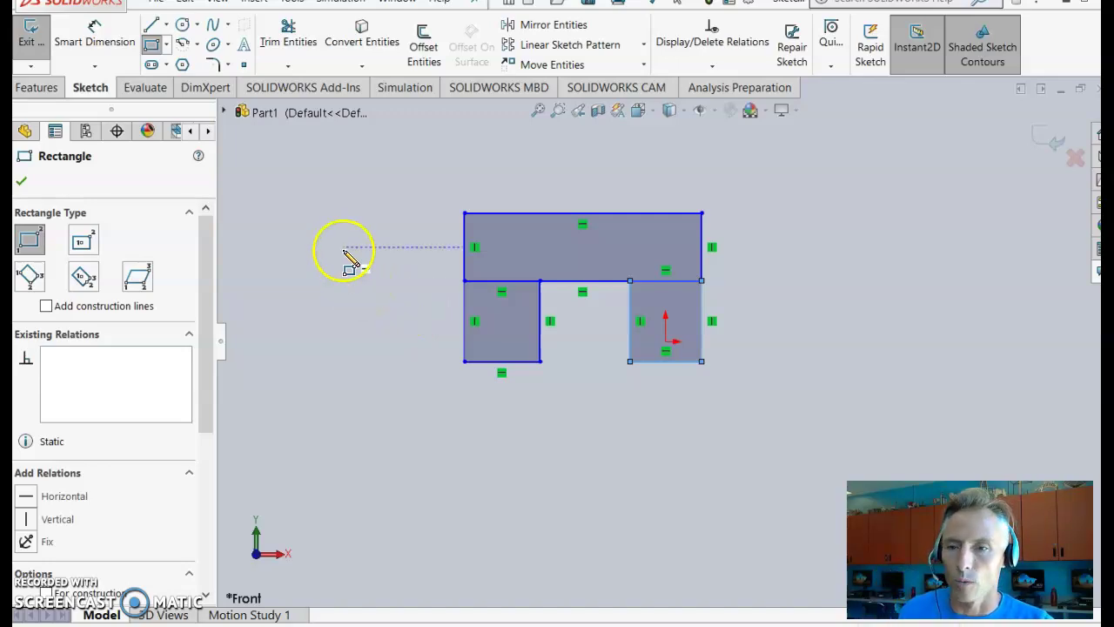
- Dimension the bottom edge of the left leg rectangle to 0.75 in
left_click(111, 41)
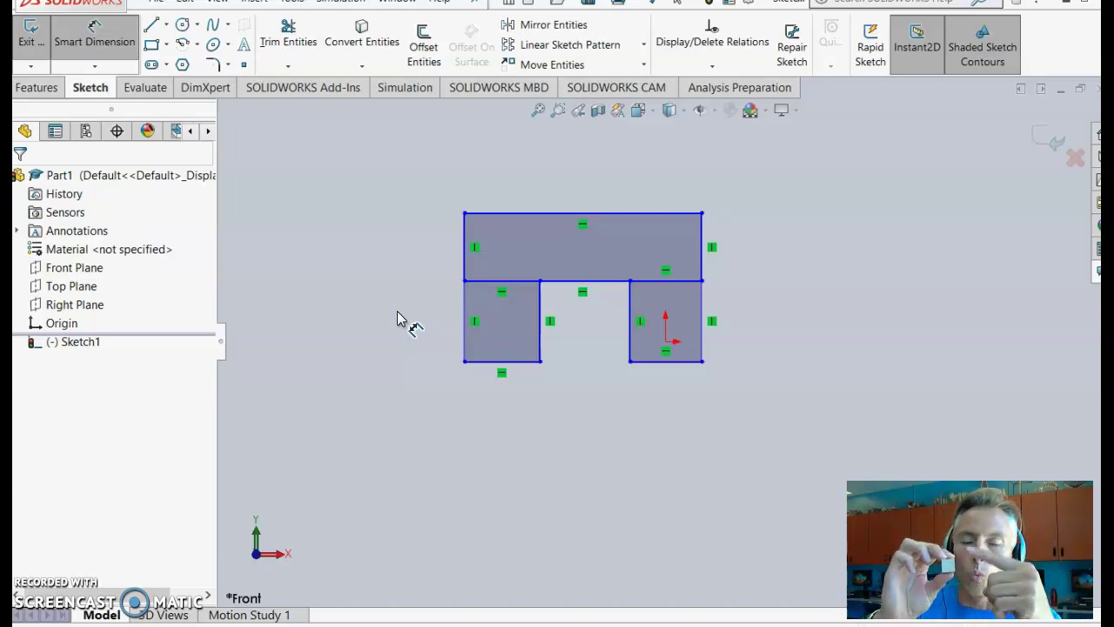
left_click(405, 311)
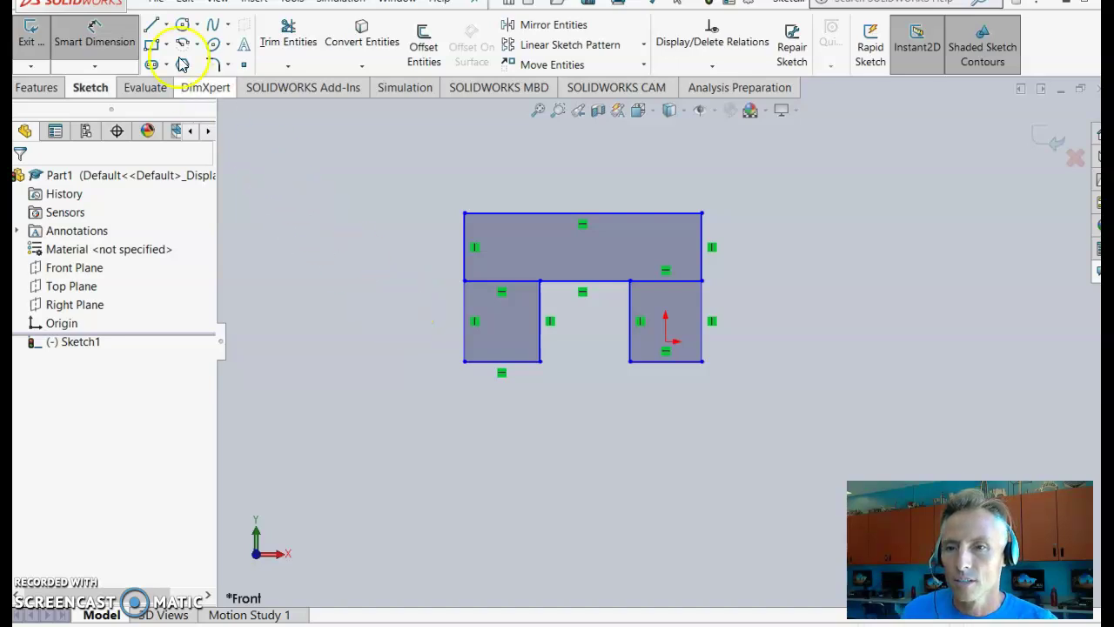
left_click(421, 318)
left_click(503, 362)
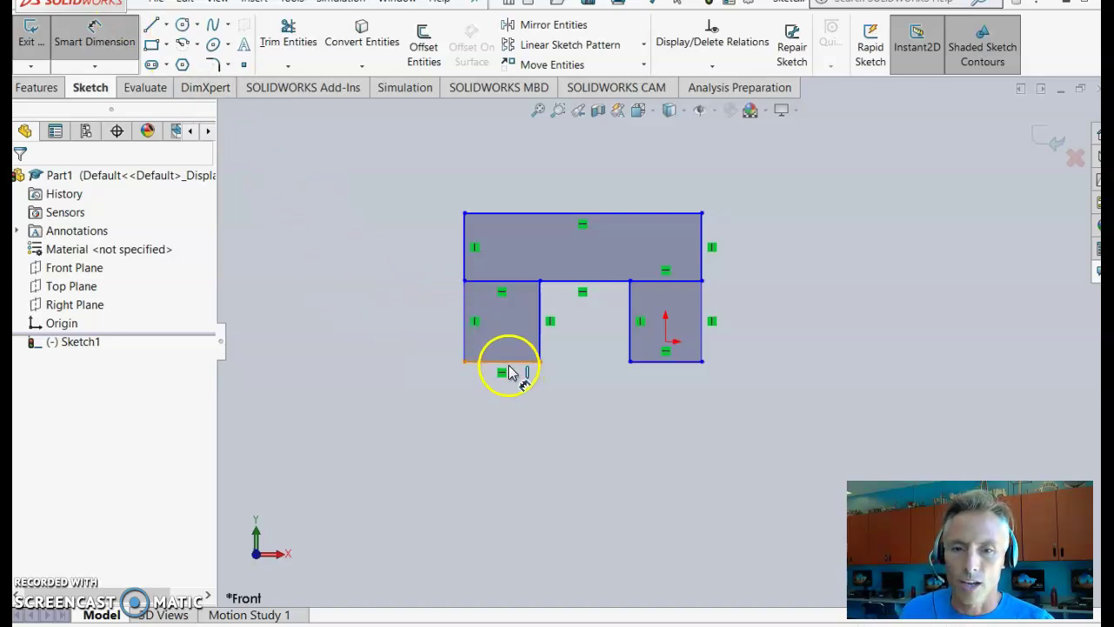
left_click(501, 393)
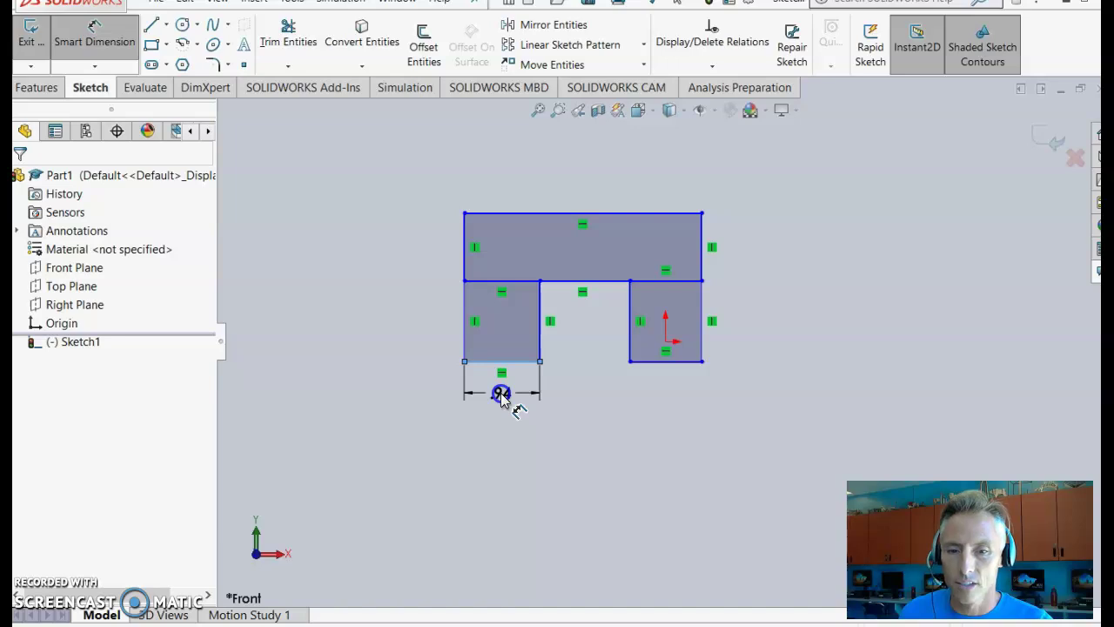
type(".75")
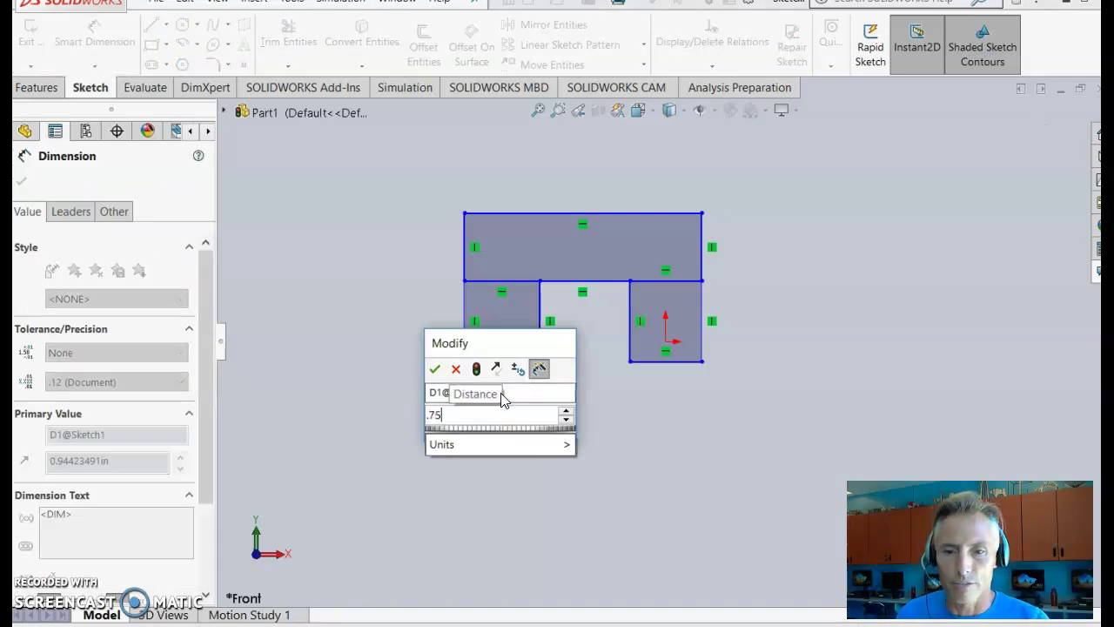
key("Return")
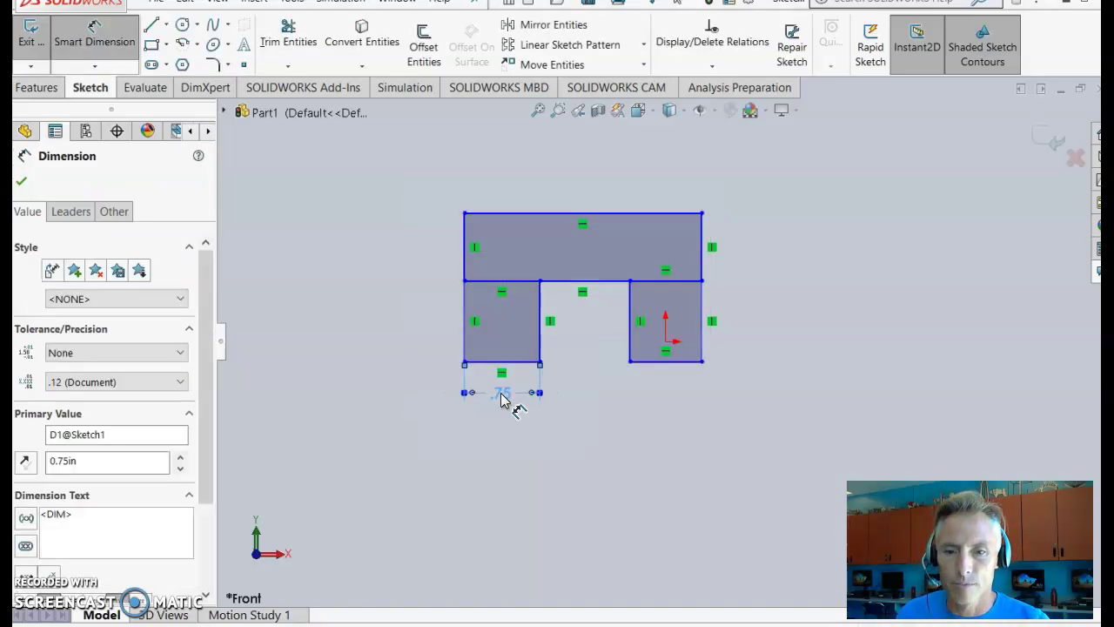
- Dimension the left leg rectangle's height to 0.75 in
left_click(464, 320)
left_click(425, 320)
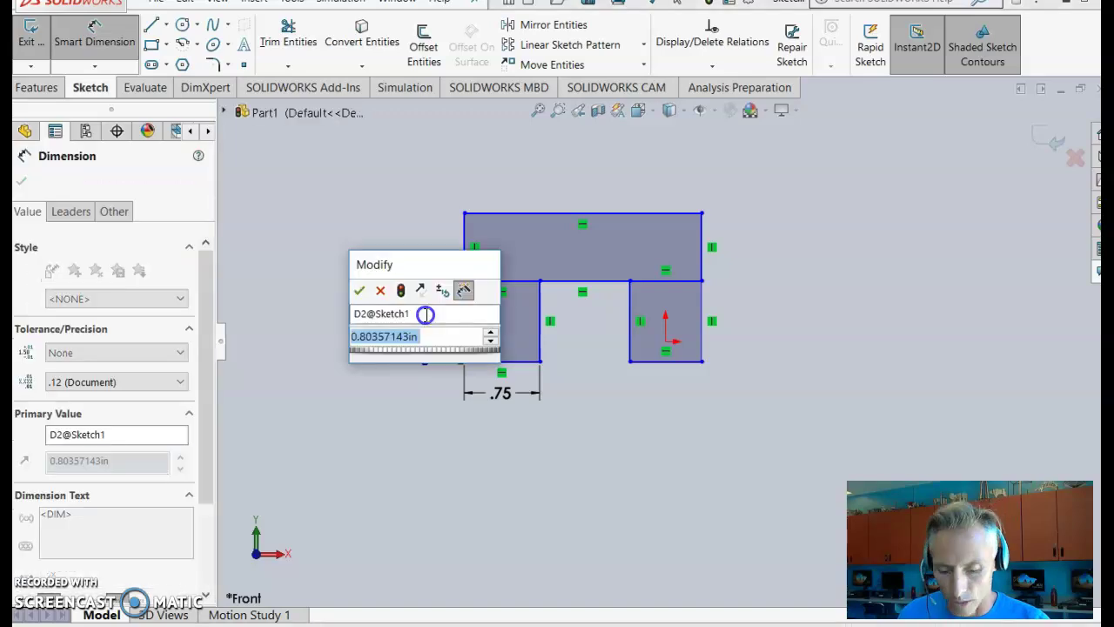
type(".75")
key("Return")
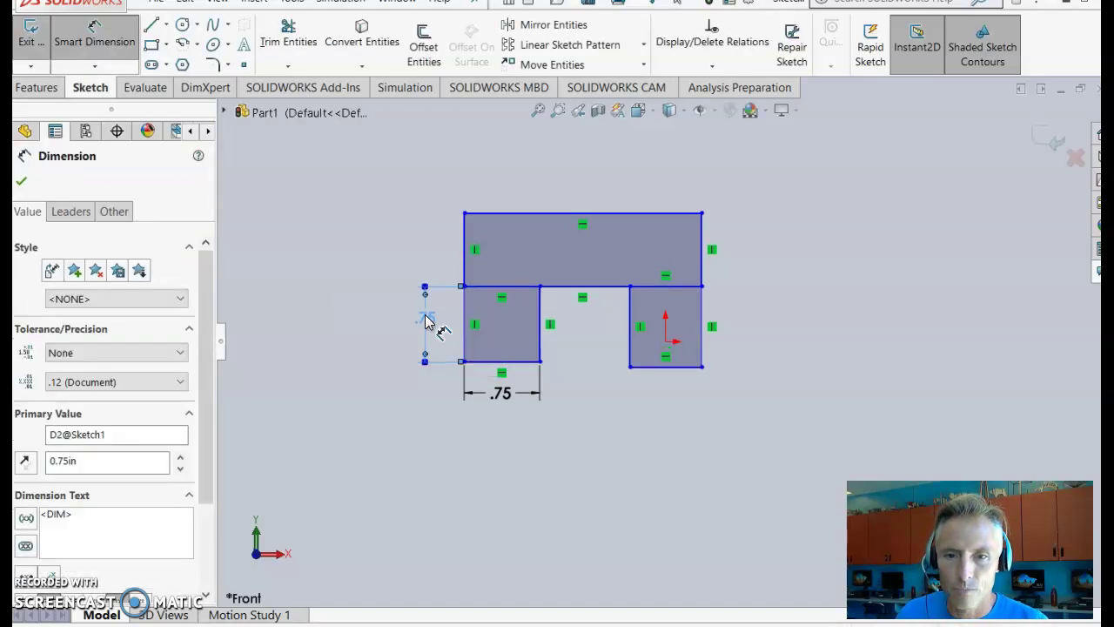
- Dimension the wide rectangle's top edge with the expression .75*3
left_click(537, 235)
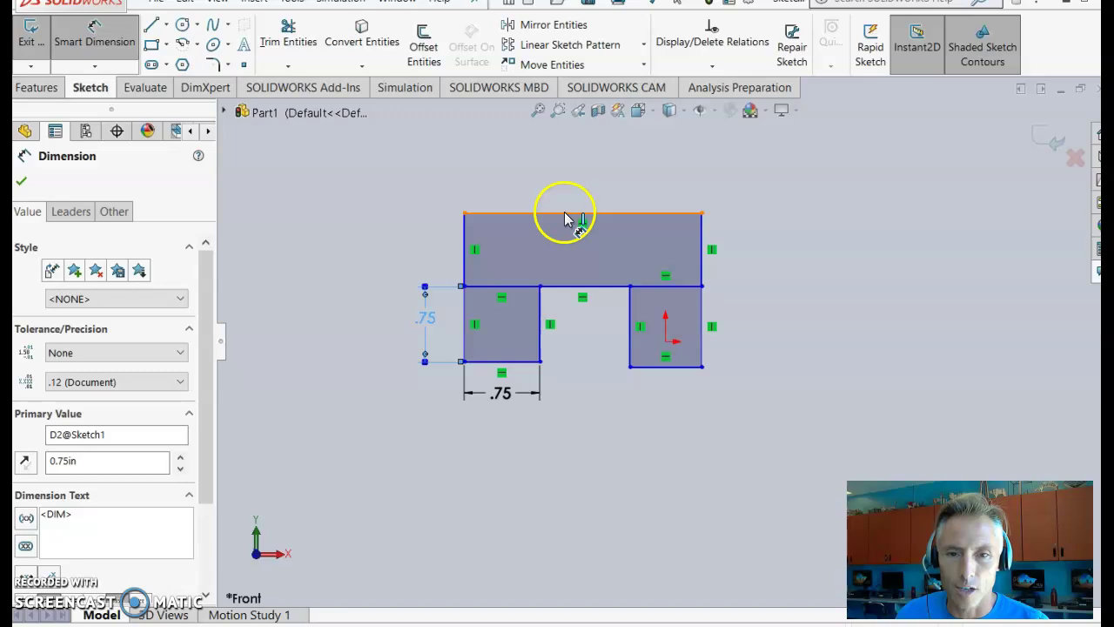
left_click(566, 212)
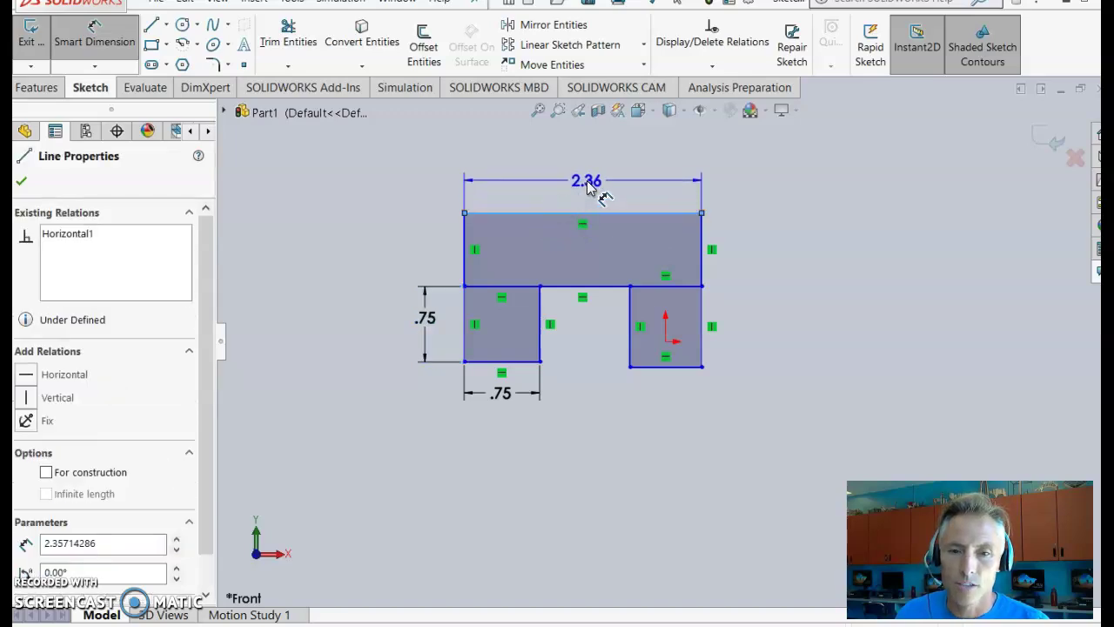
left_click(588, 186)
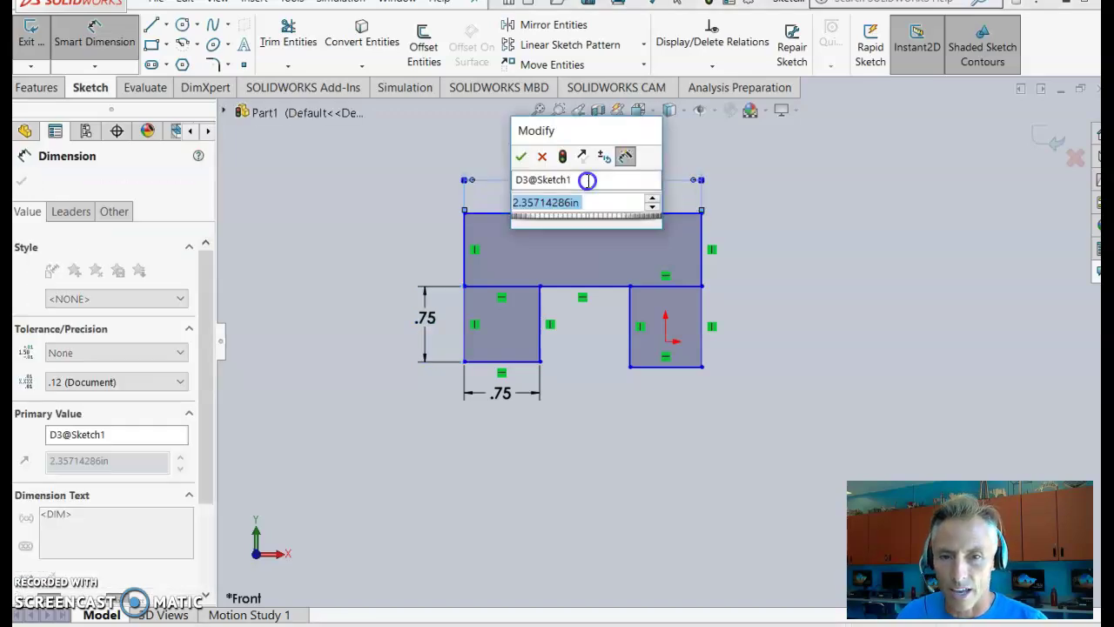
type("2.25")
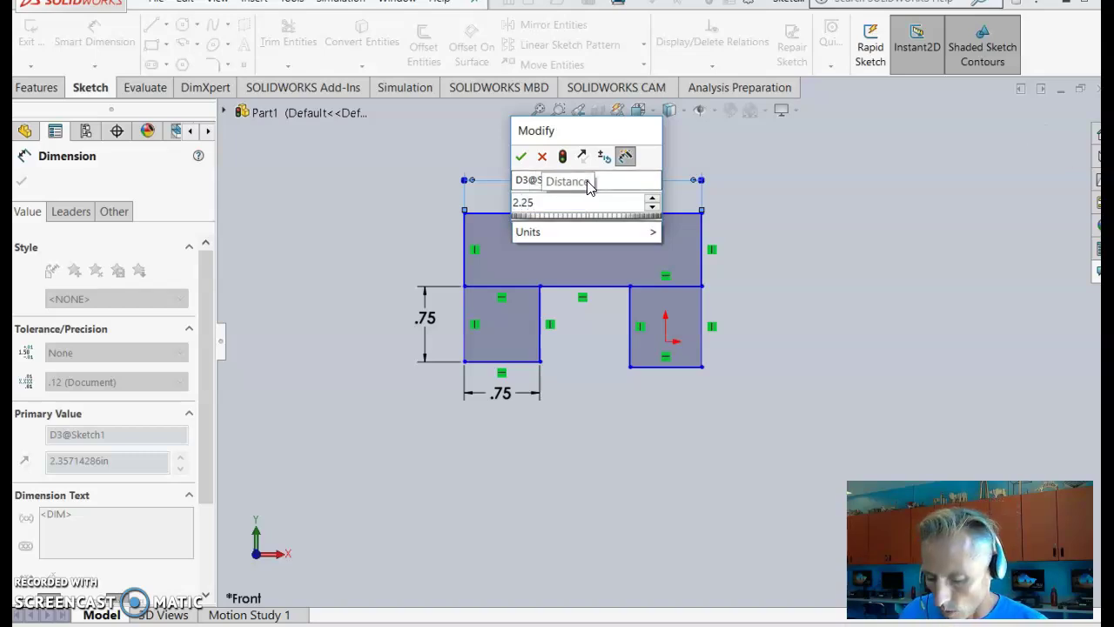
key("BackSpace")
key("BackSpace")
key("BackSpace")
key("BackSpace")
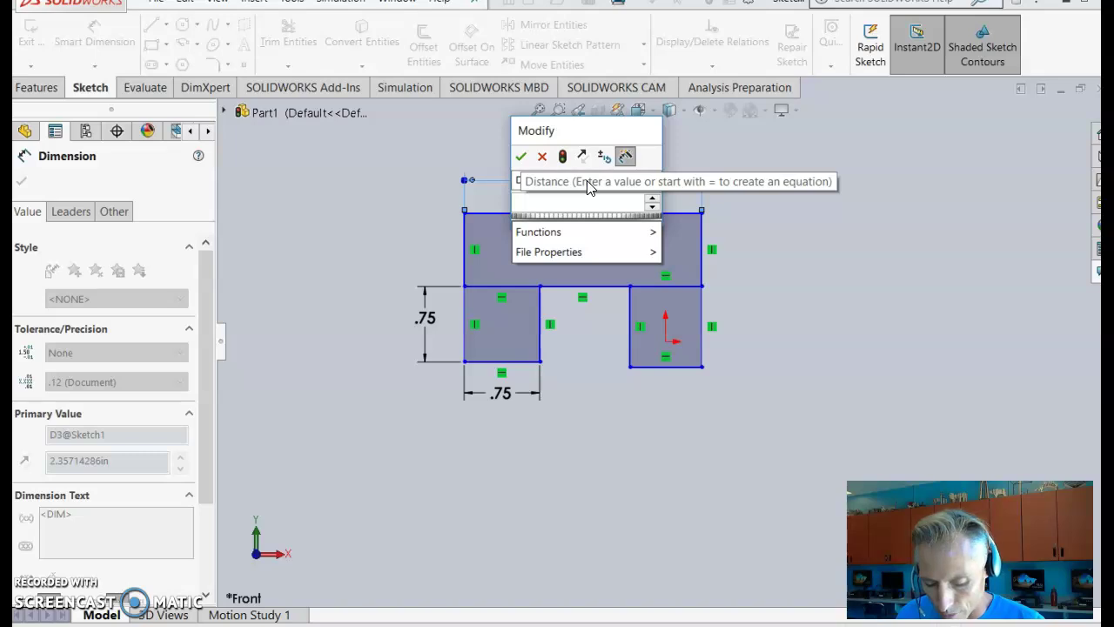
type(".75*")
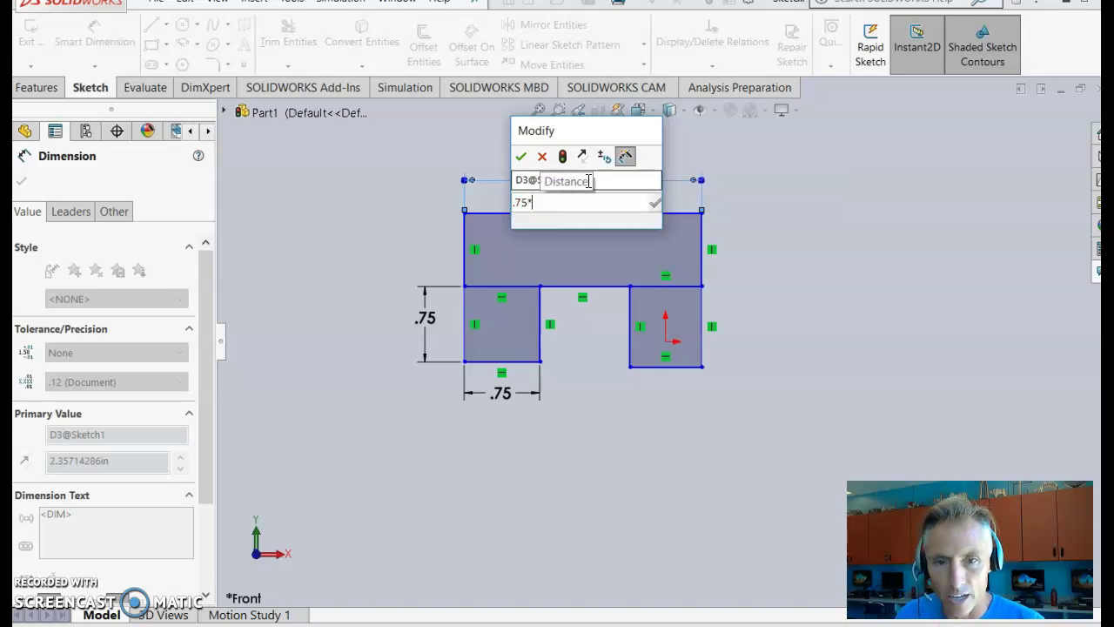
type("3")
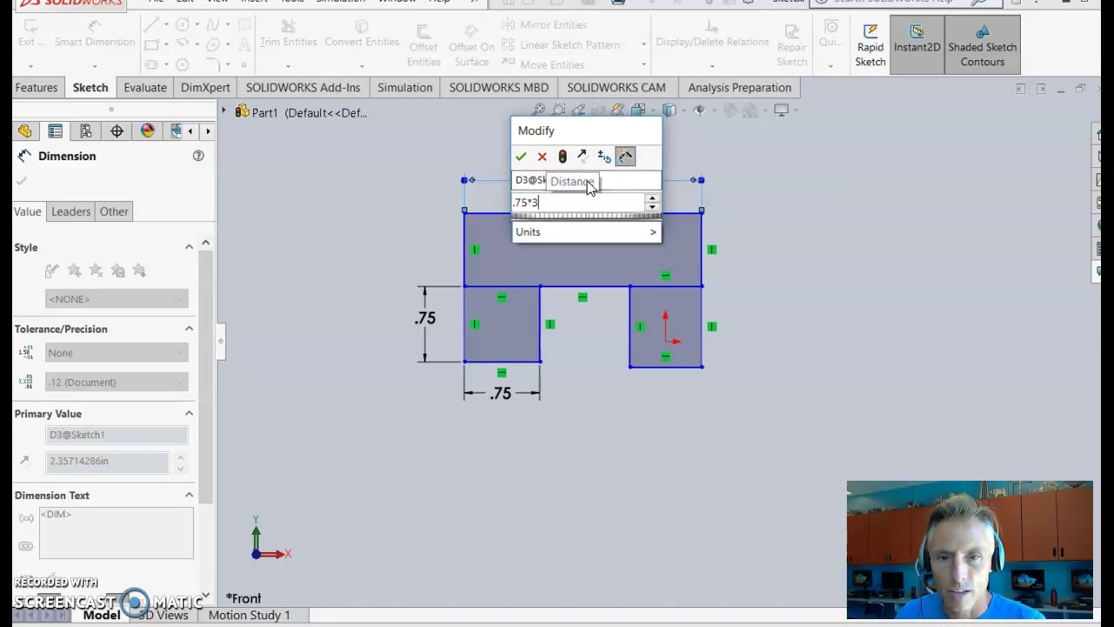
key("Return")
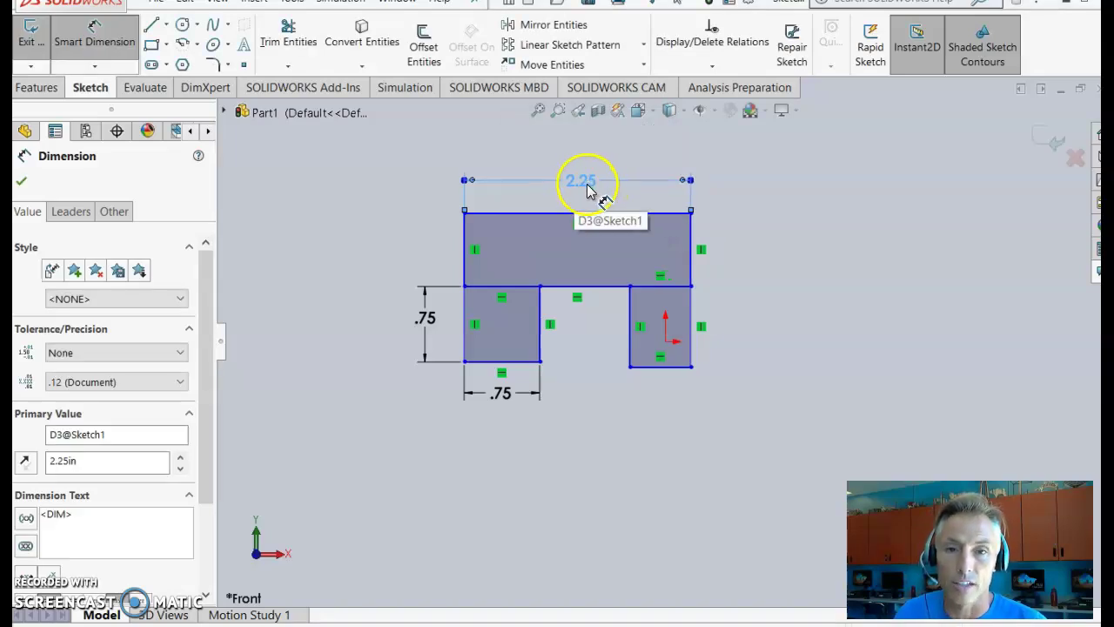
- Dimension the wide upper rectangle's height to 0.75 in on its left edge
left_click(465, 237)
left_click(424, 225)
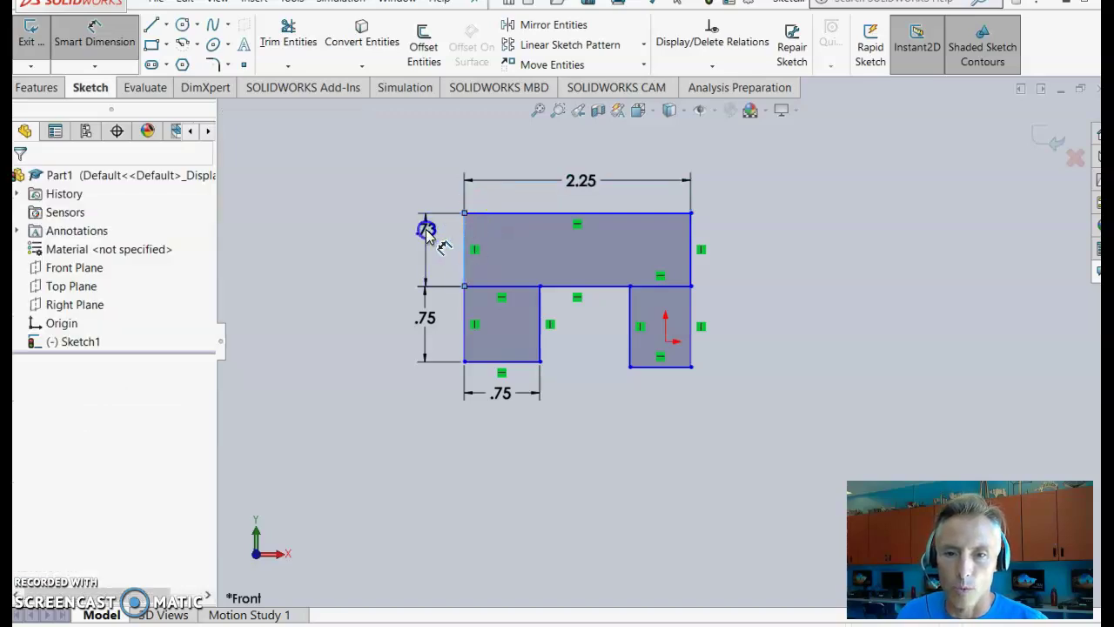
type(".75")
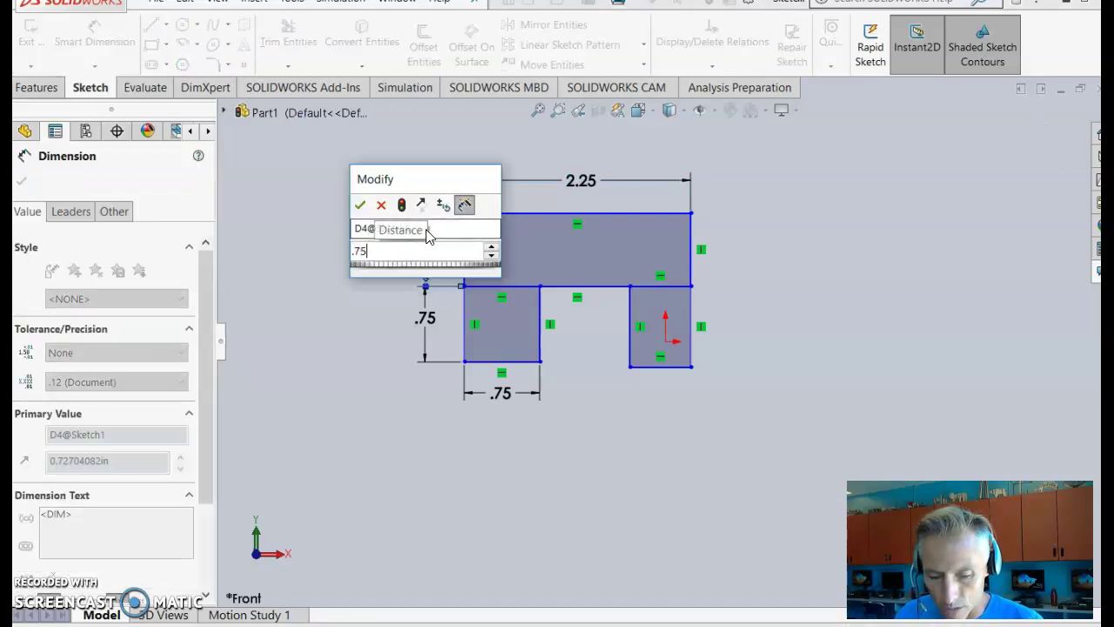
key("Return")
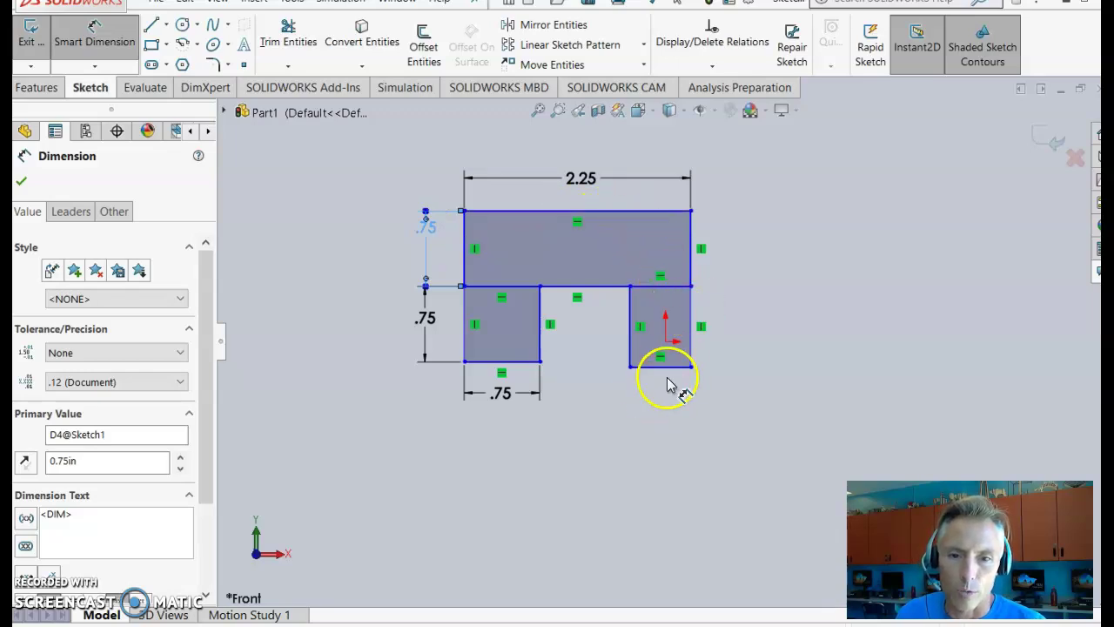
- Dimension the bottom edge of the right leg rectangle to 0.75 in
left_click(674, 376)
left_click(676, 406)
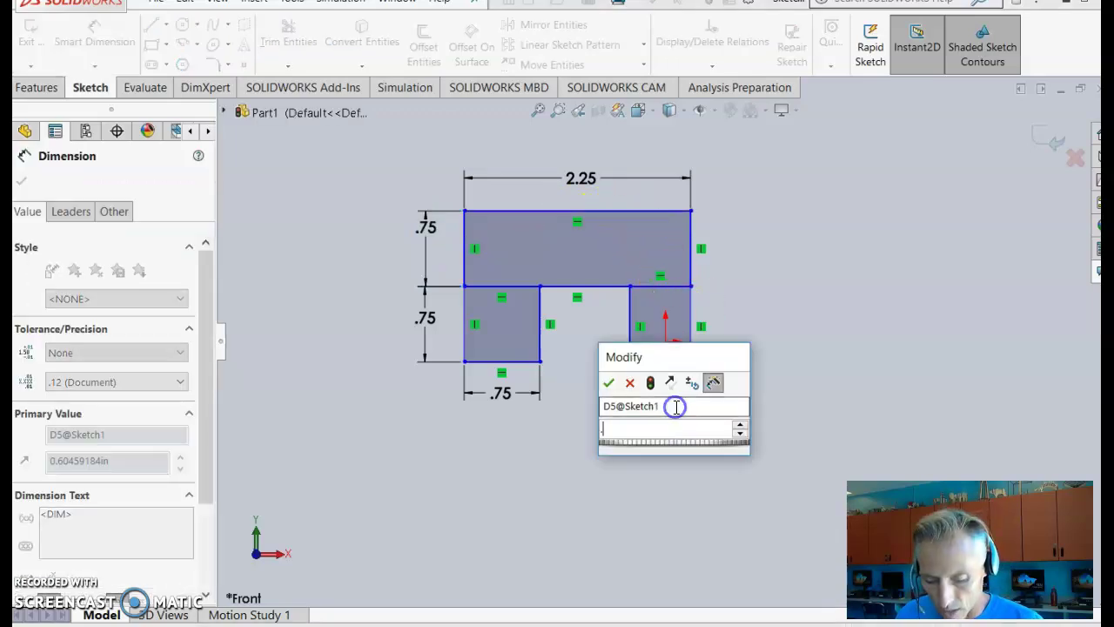
type(".75")
key("Return")
- Dimension the overall height from the right leg's bottom edge to the sketch's top edge as 1.5 in
left_click(661, 374)
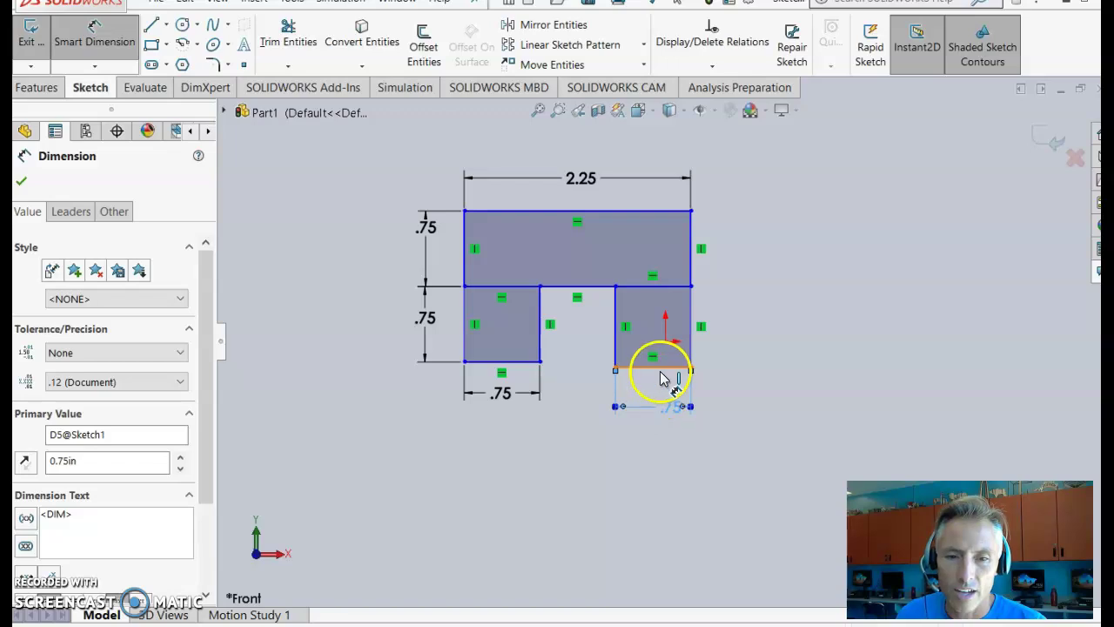
left_click(675, 212)
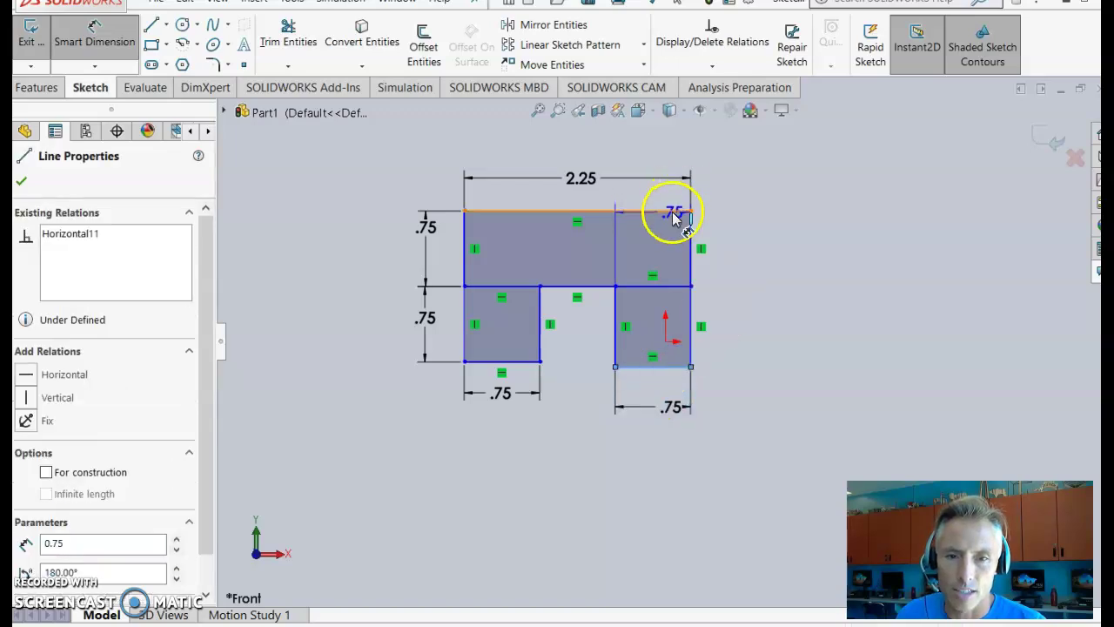
left_click(671, 213)
left_click(748, 232)
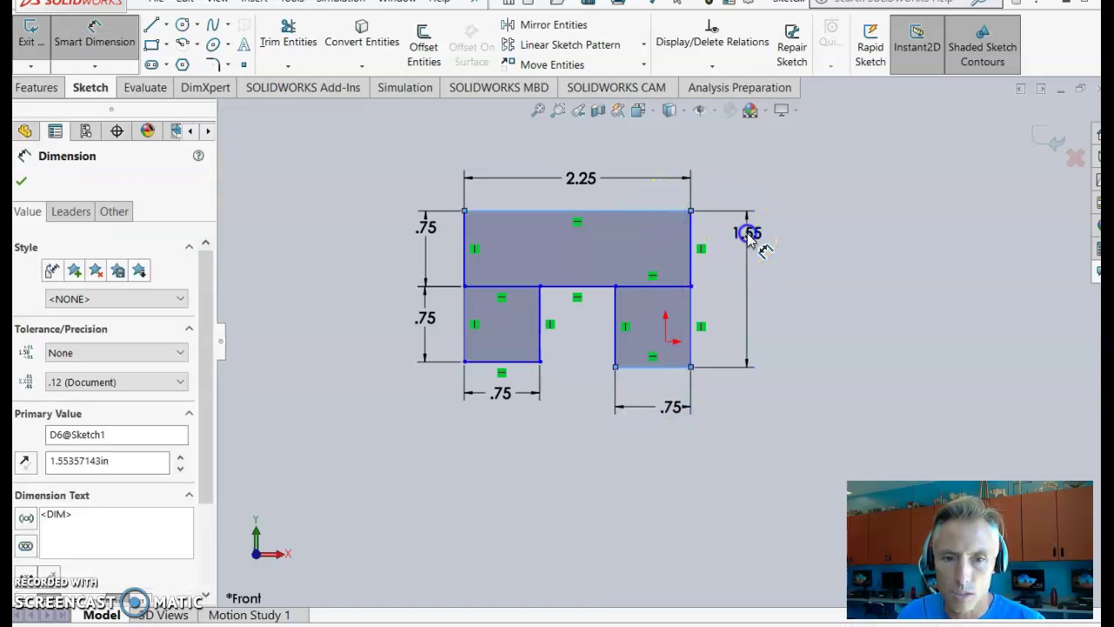
type("1.5")
key("Return")
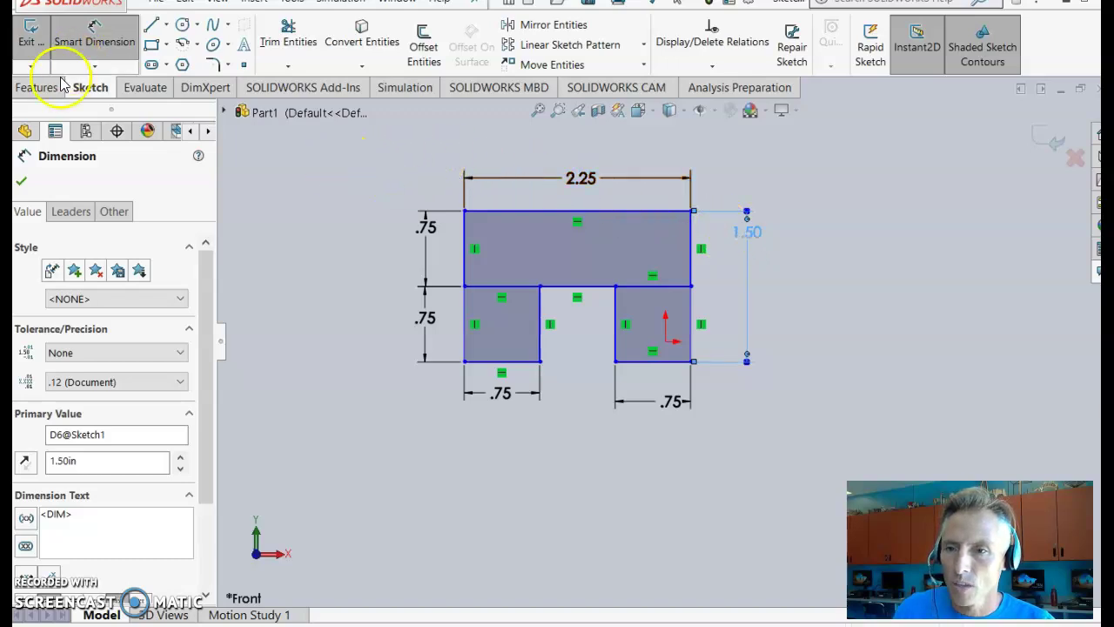
- Extrude the three rectangle regions of the U-shaped sketch as a blind boss 0.75 in deep
left_click(43, 89)
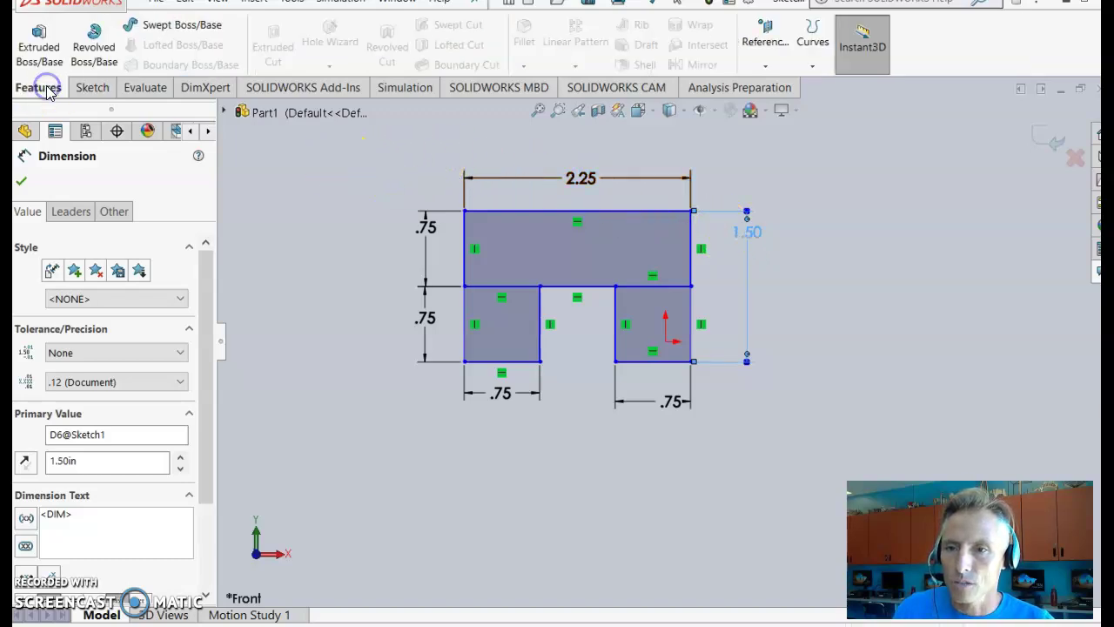
left_click(40, 41)
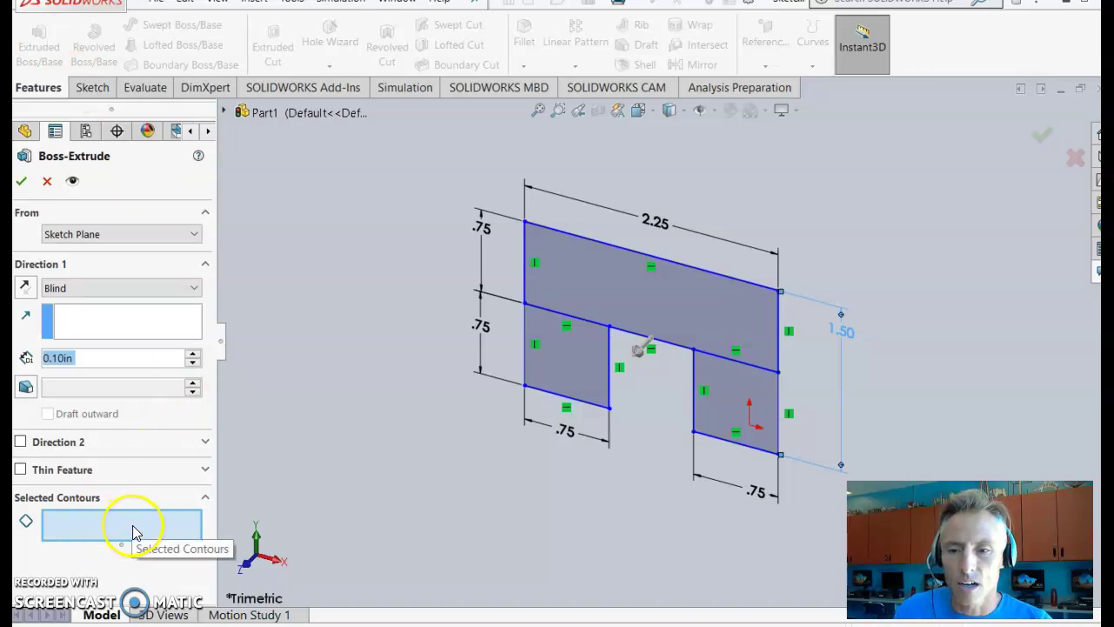
left_click(580, 369)
left_click(578, 269)
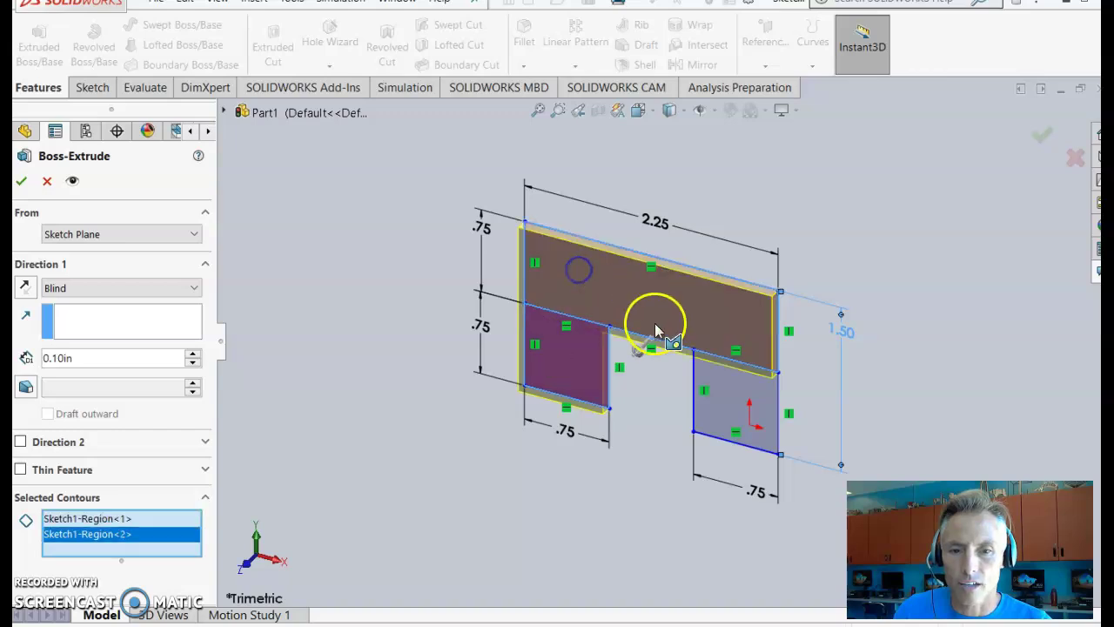
left_click(719, 401)
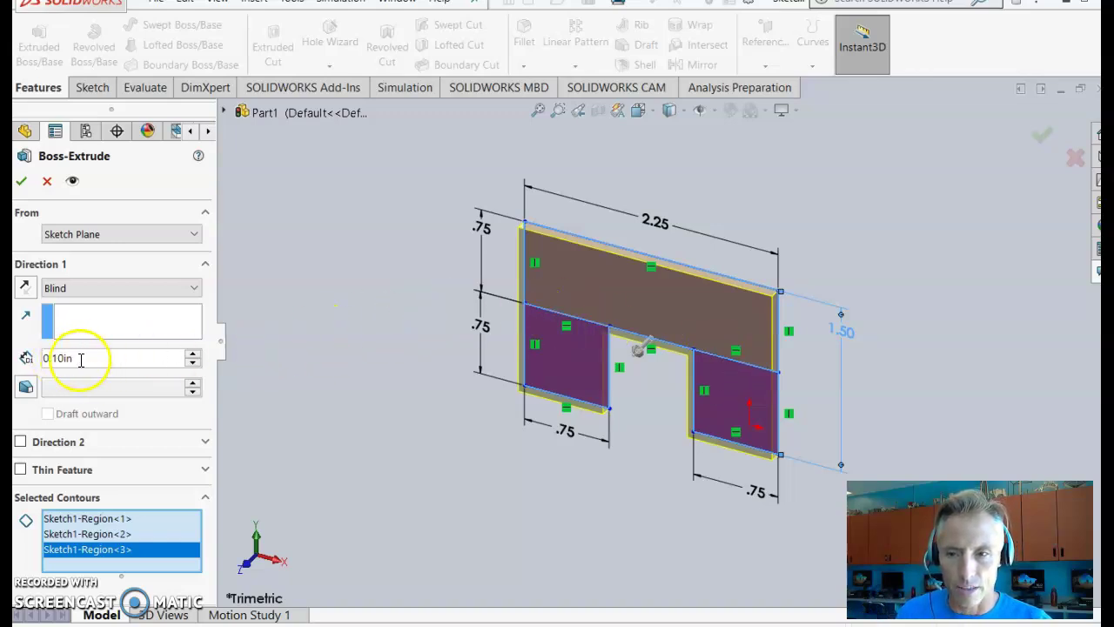
left_click_drag(85, 359, 31, 361)
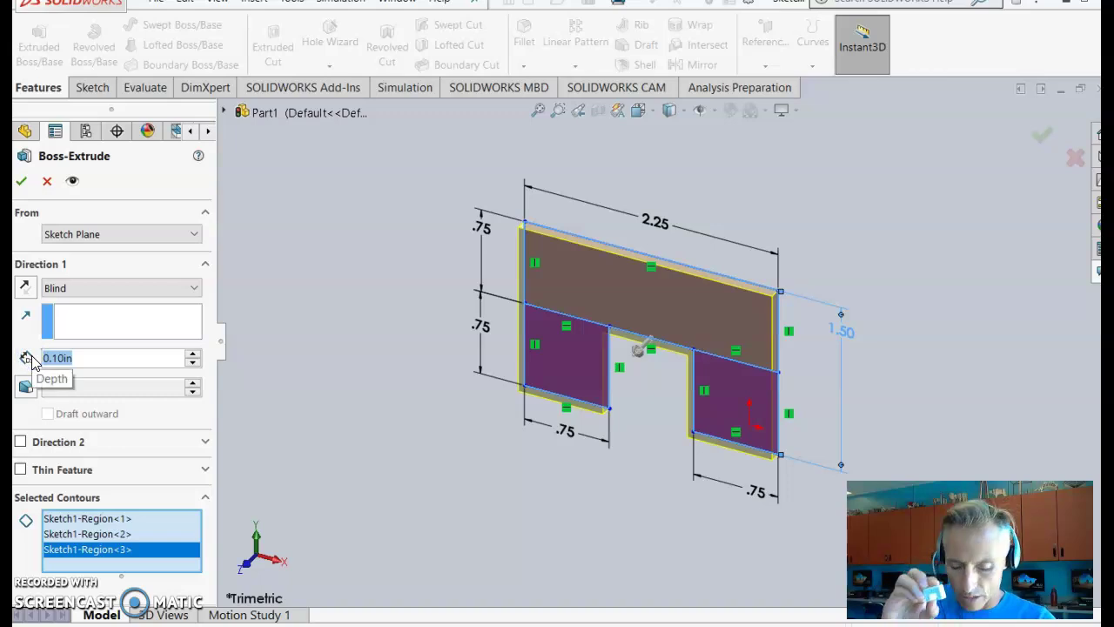
type(".75")
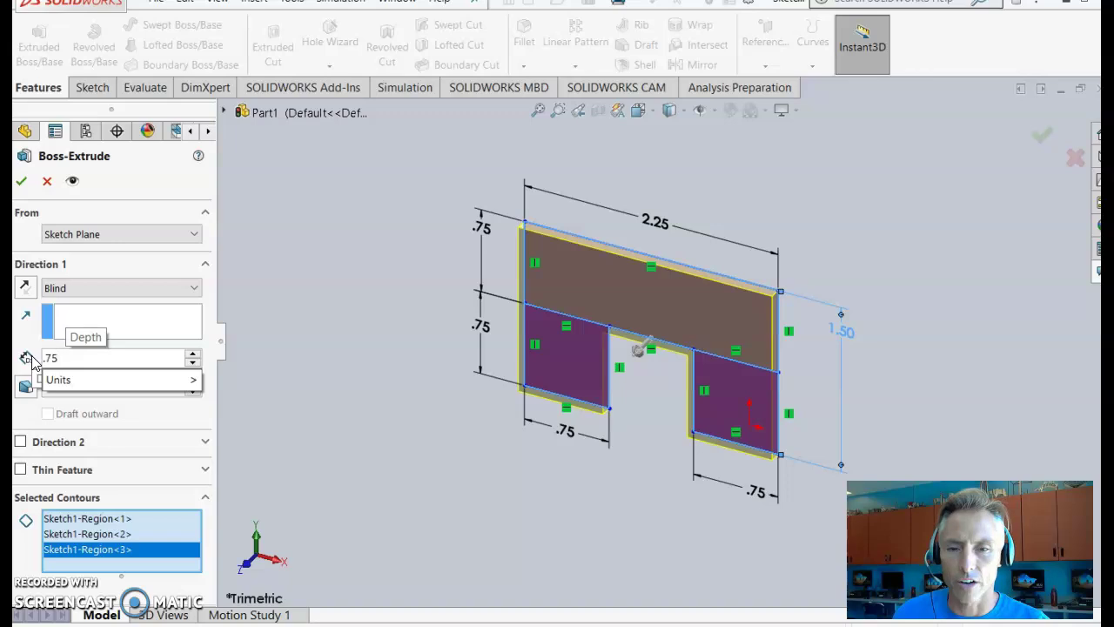
left_click(20, 182)
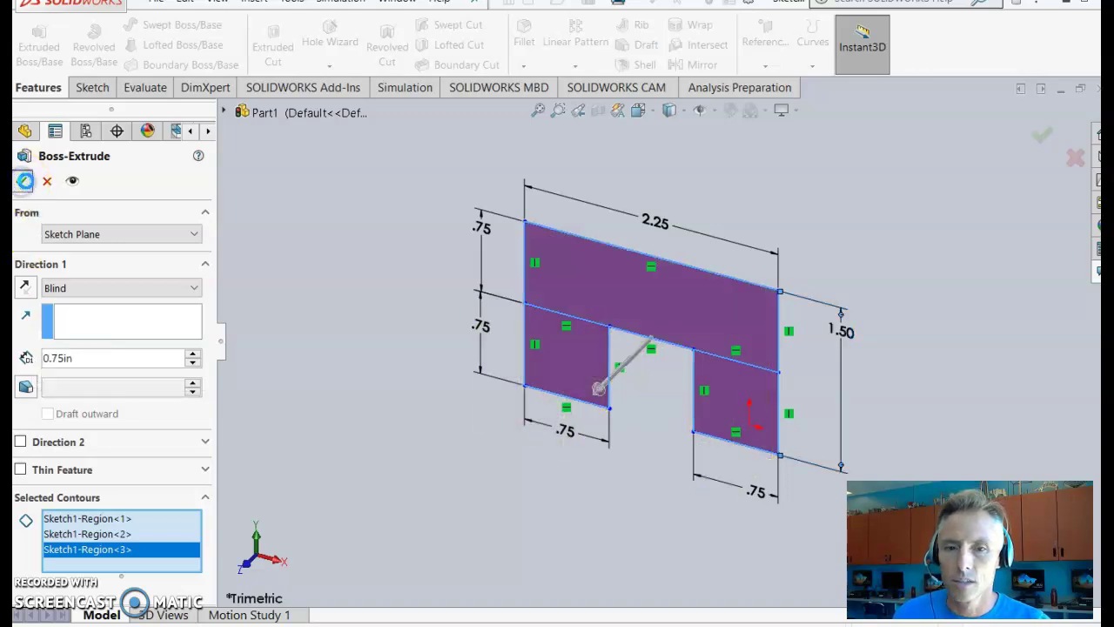
left_click(368, 381)
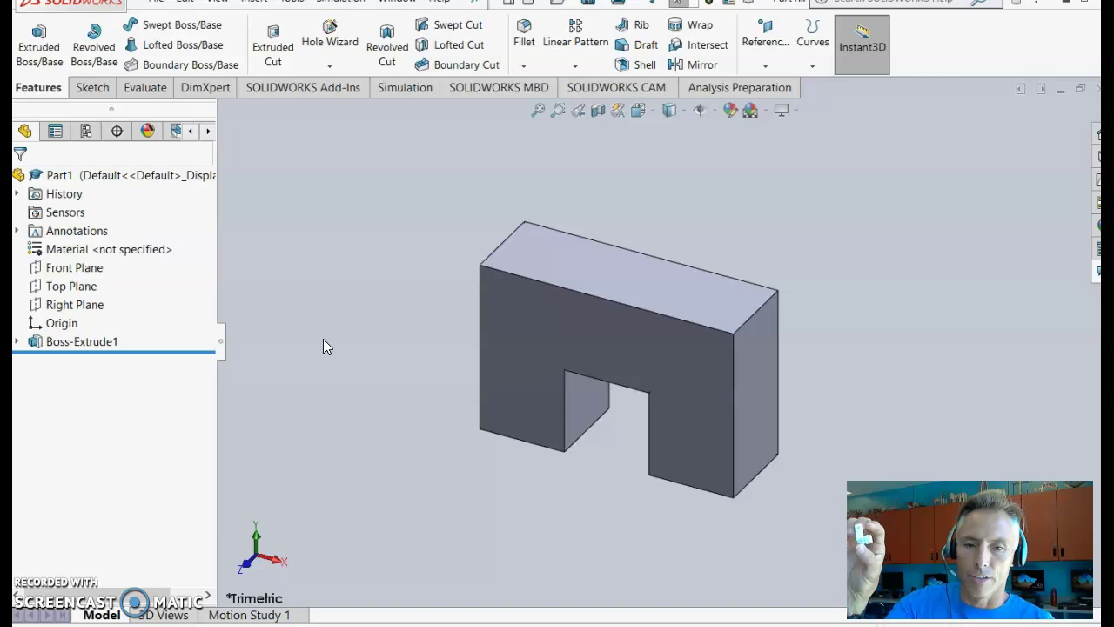
left_click(339, 415)
- Start a new sketch on the front face of the extruded U-shaped body
left_click(531, 401)
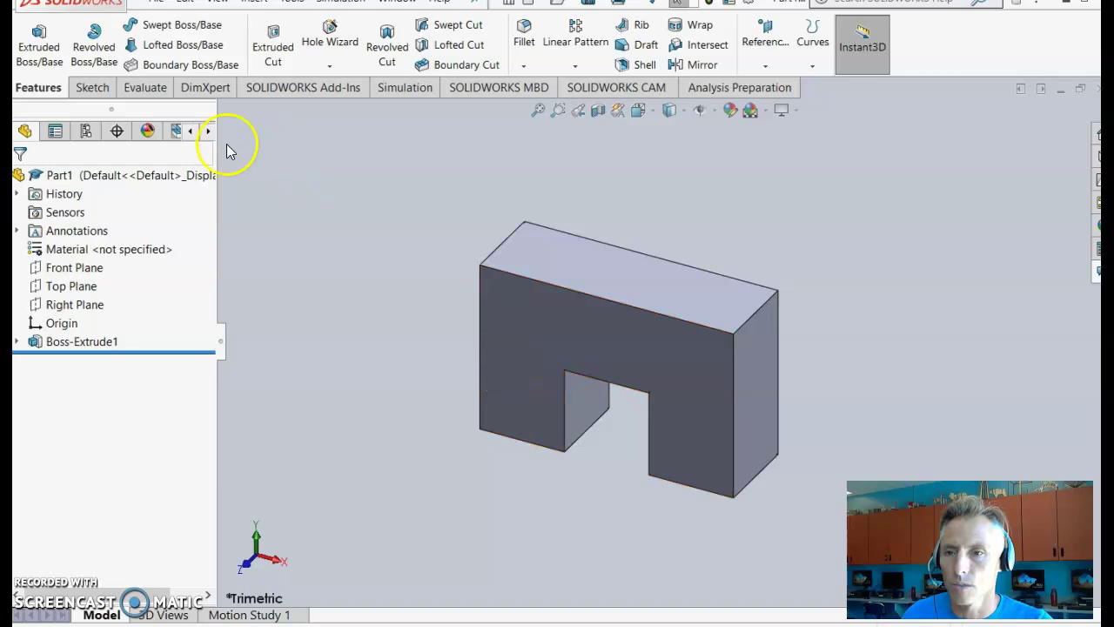
left_click(92, 88)
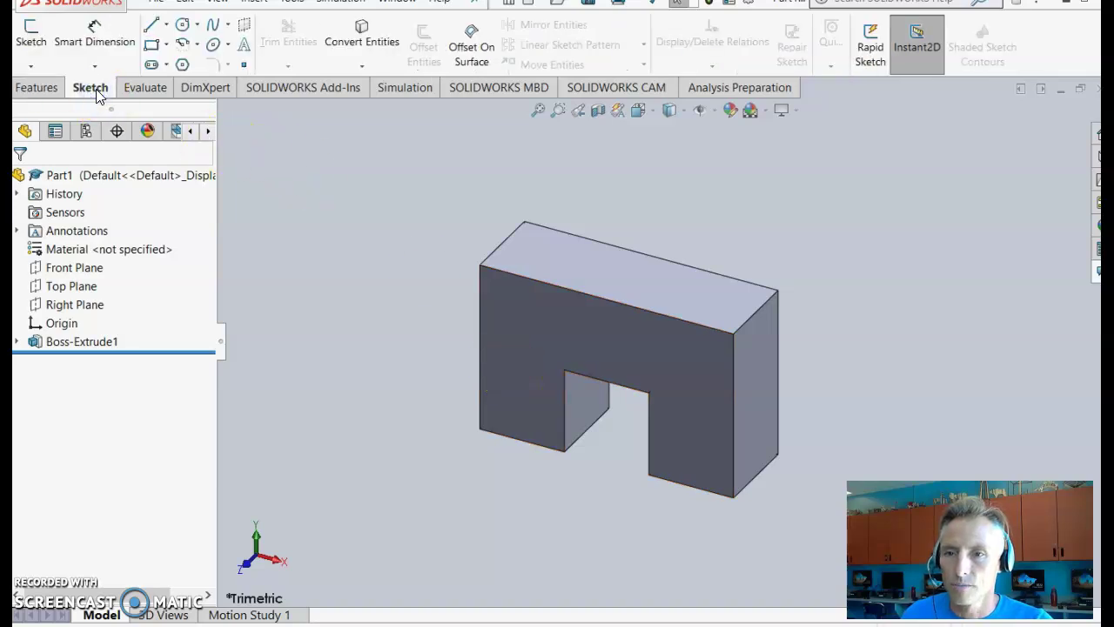
left_click(32, 40)
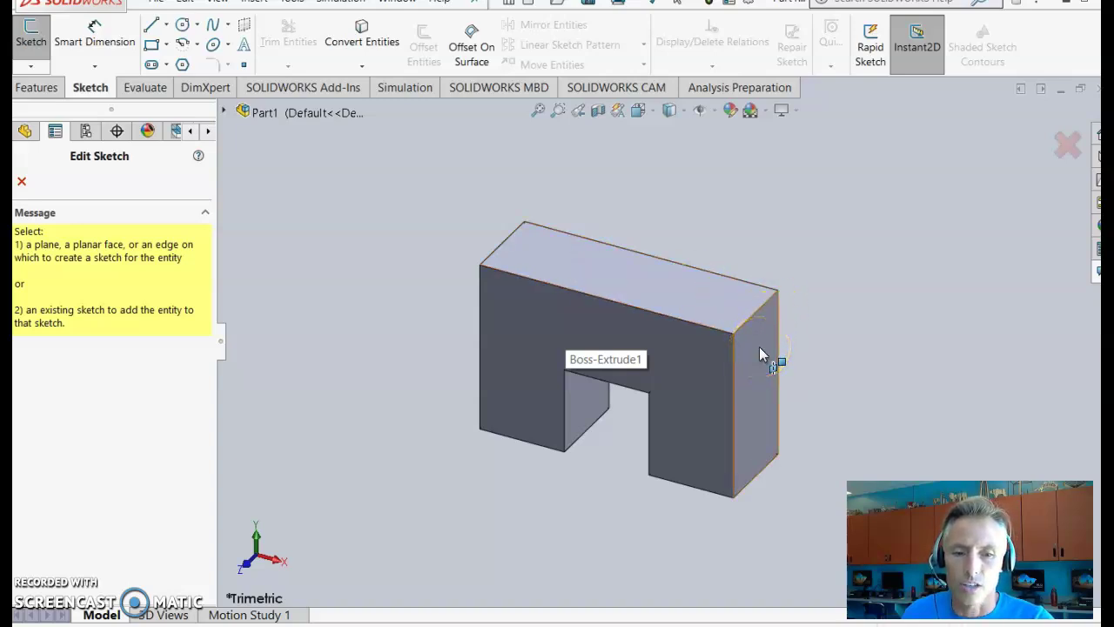
left_click(540, 335)
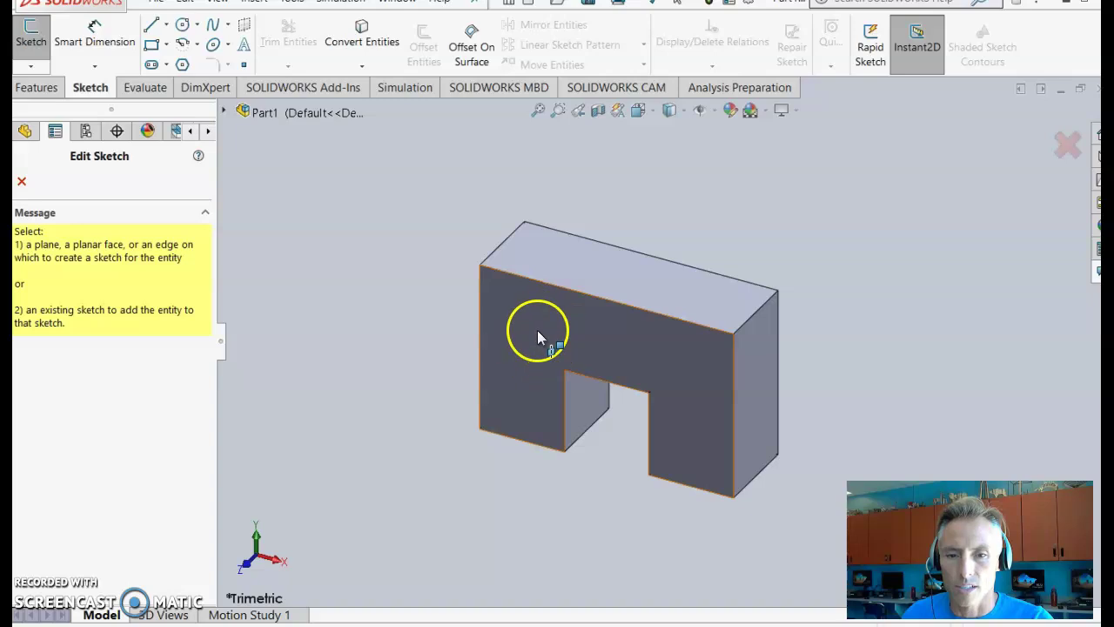
left_click(581, 337)
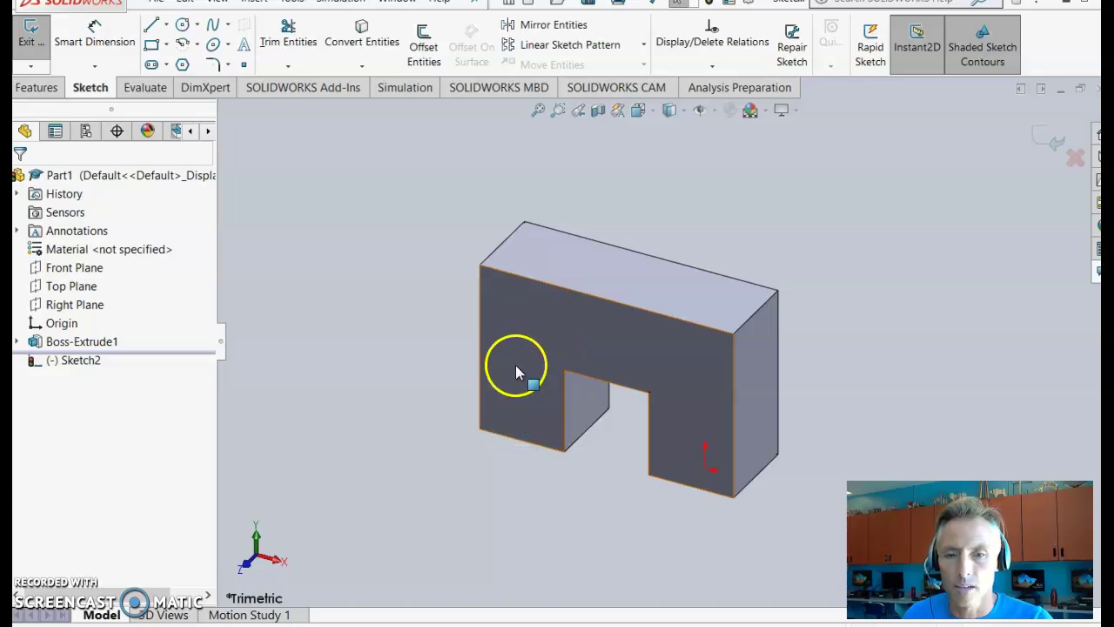
- Sketch a corner rectangle over the left leg, from its lower outer corner to the notch's upper inner corner
left_click(150, 47)
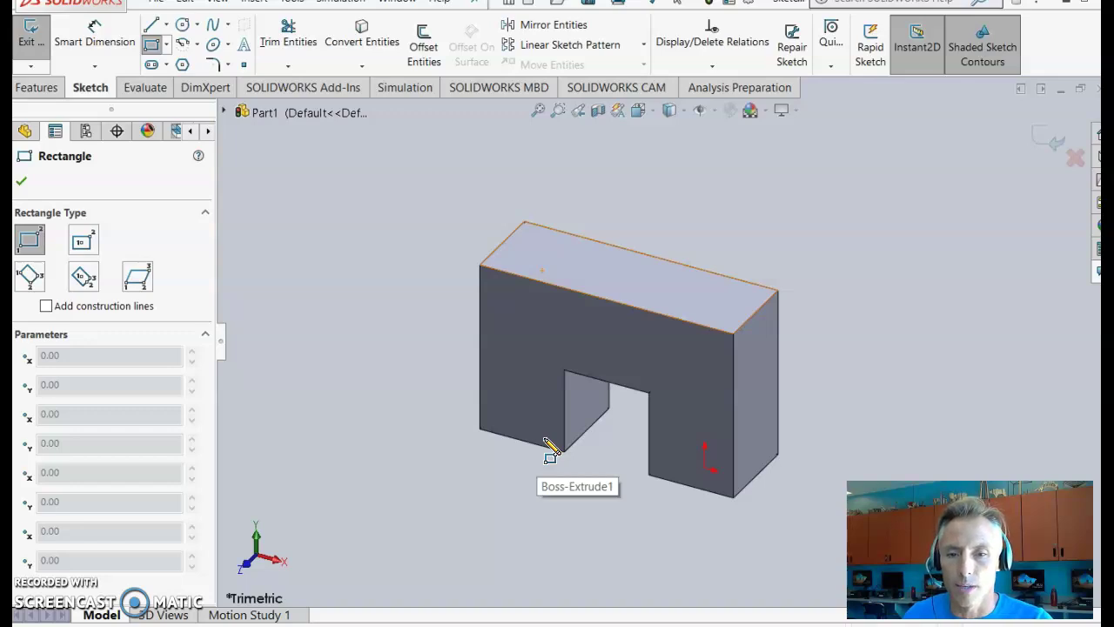
left_click(488, 450)
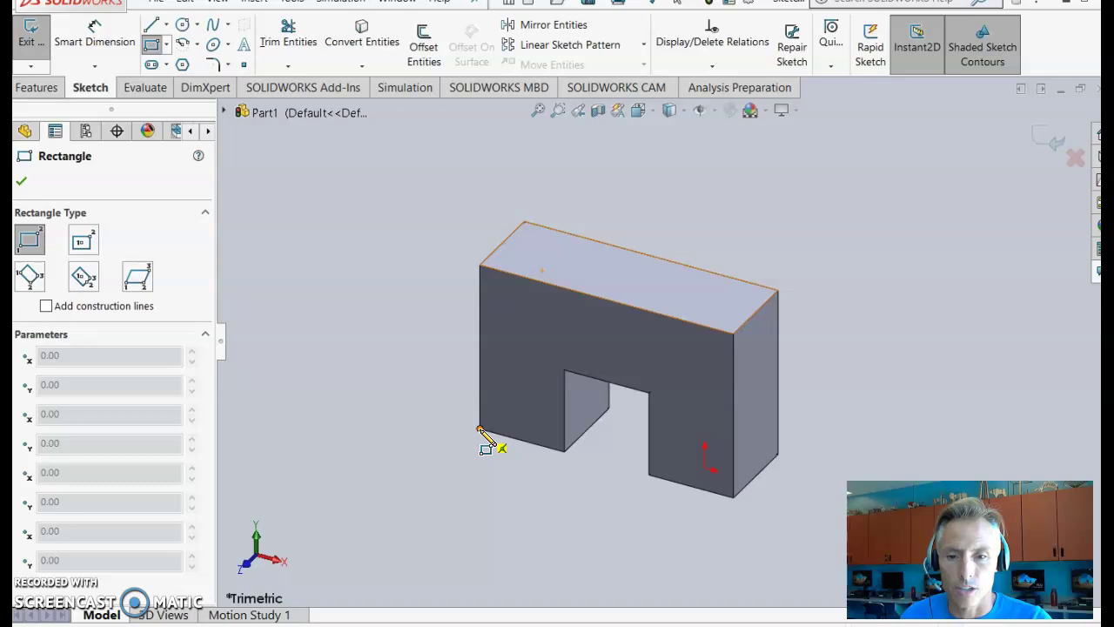
left_click(479, 429)
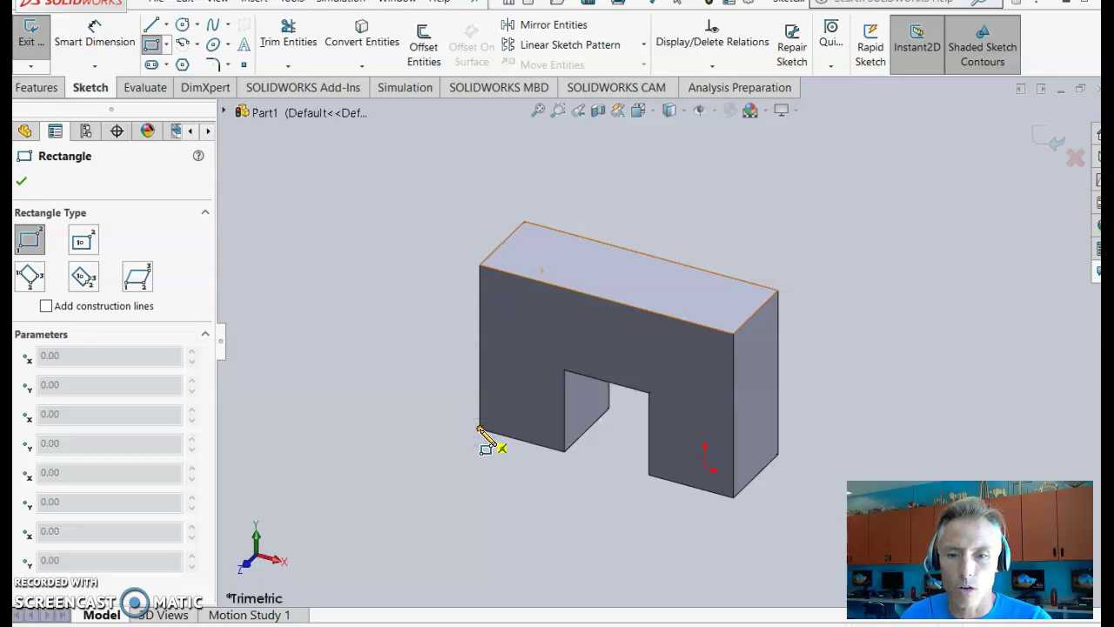
mouse_move(480, 429)
left_mouse_down()
mouse_move(545, 371)
mouse_move(564, 370)
left_mouse_up()
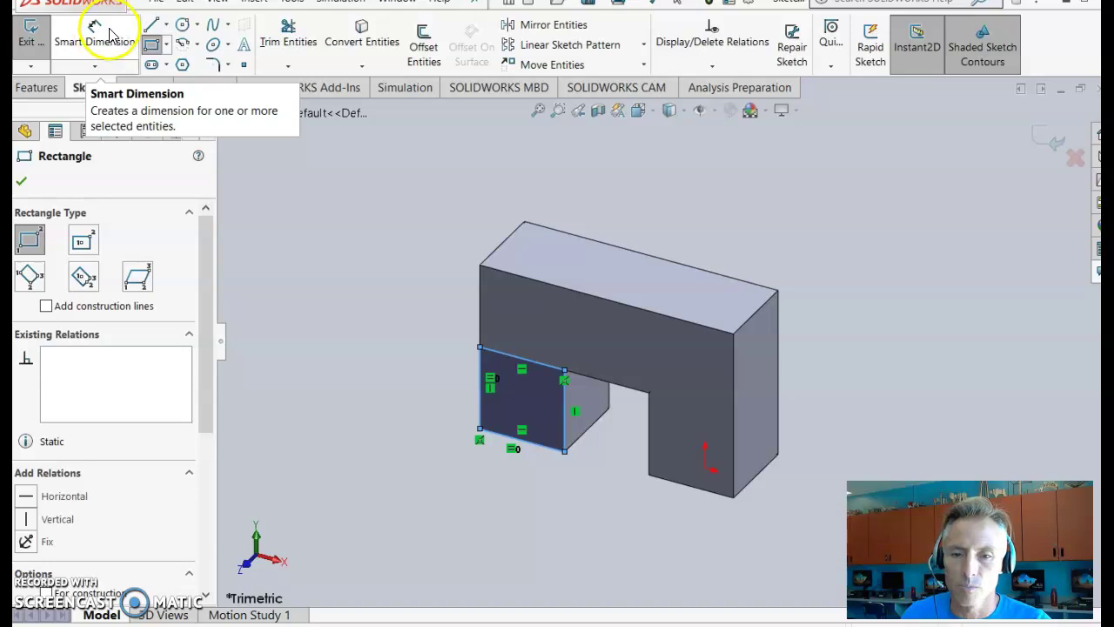
- Start a blind boss extrusion of the left leg's rectangle with a depth of 1.5 in
left_click(39, 90)
left_click(42, 49)
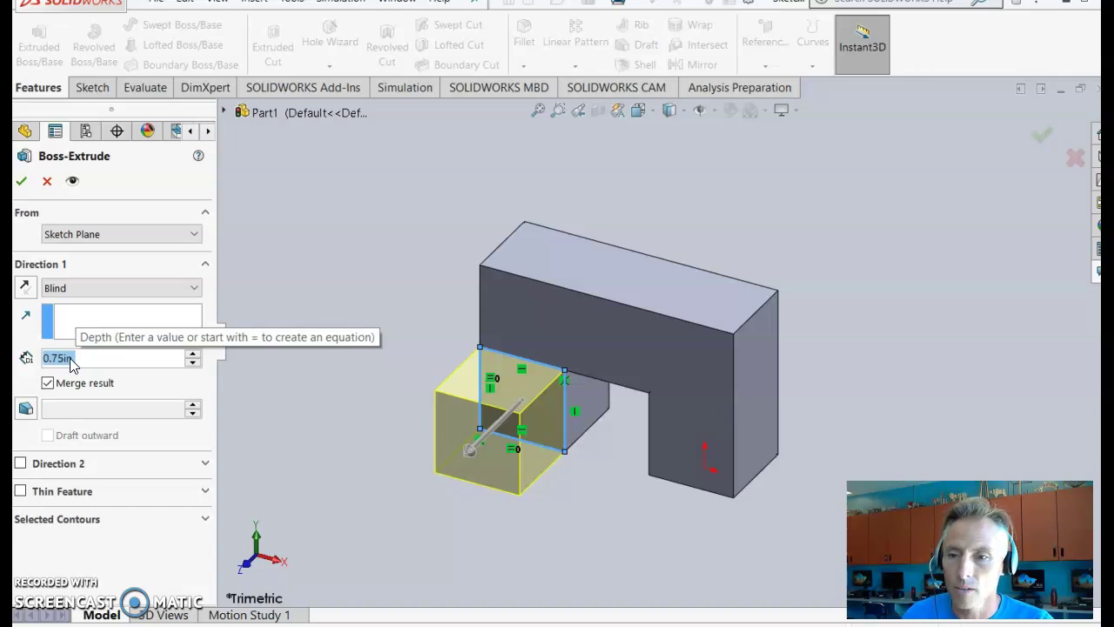
left_click(311, 444)
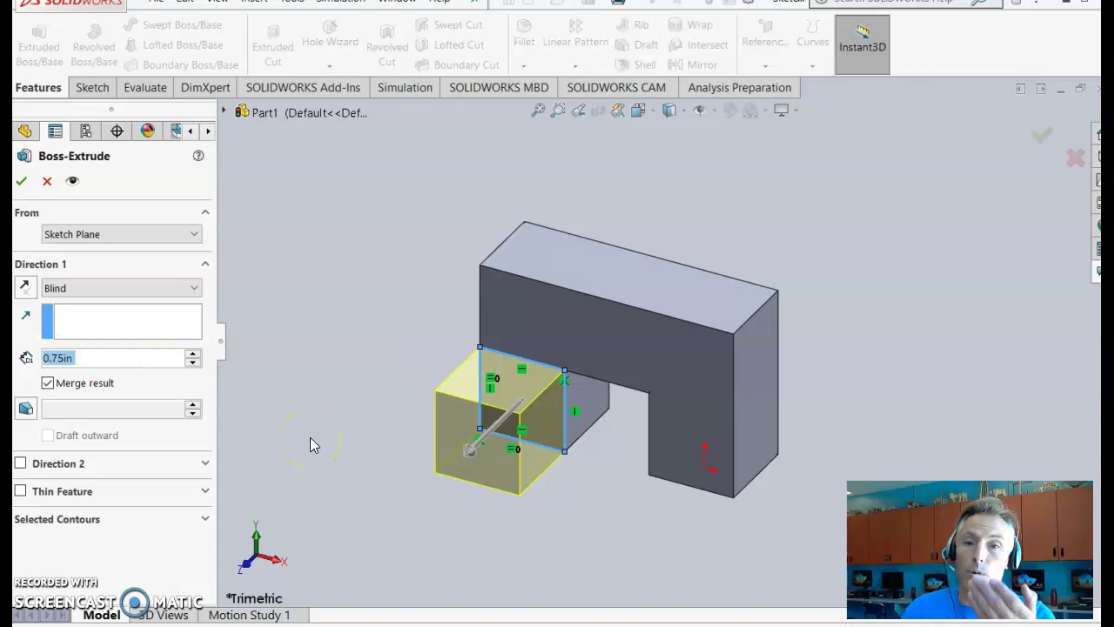
type("1.5")
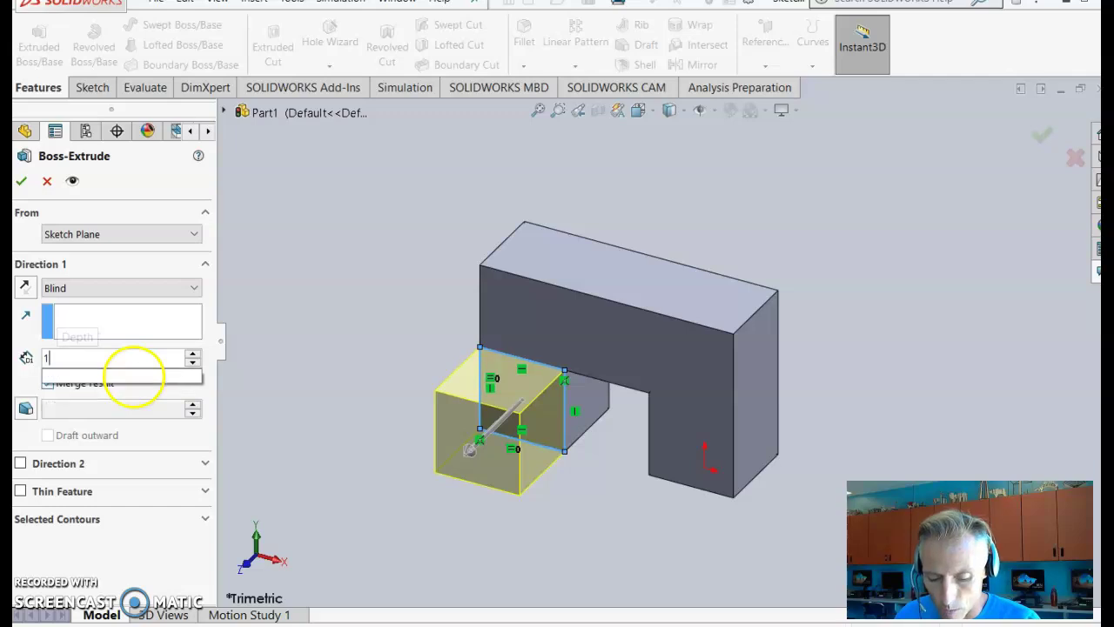
left_click(338, 328)
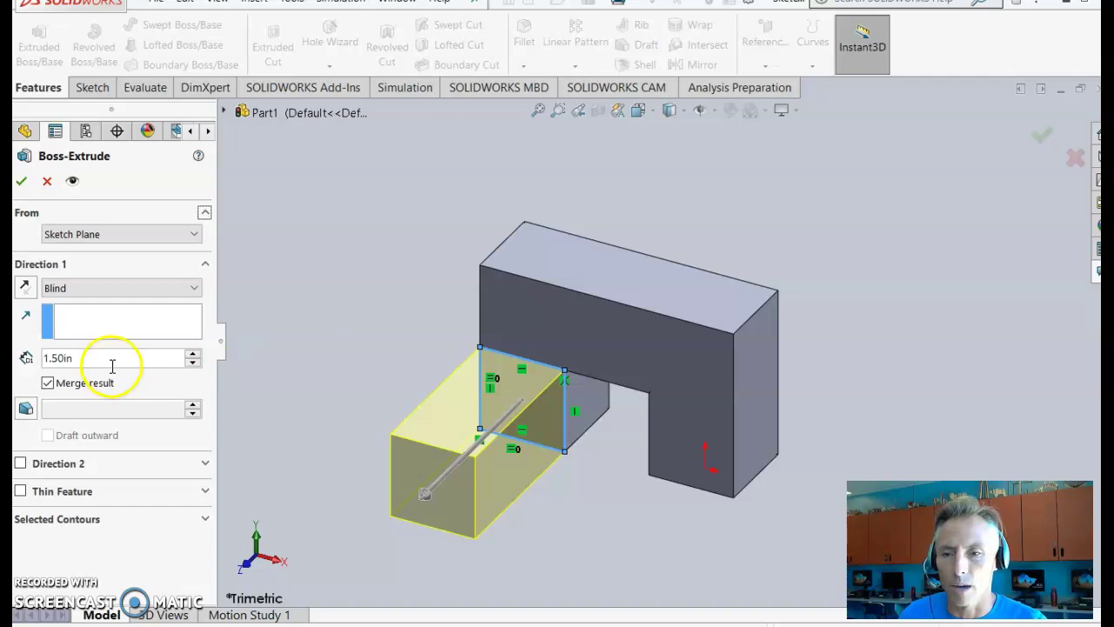
- Set the left leg's extrusion depth to 0.75 in and complete the merged boss
left_click_drag(103, 358, 26, 358)
type(".75")
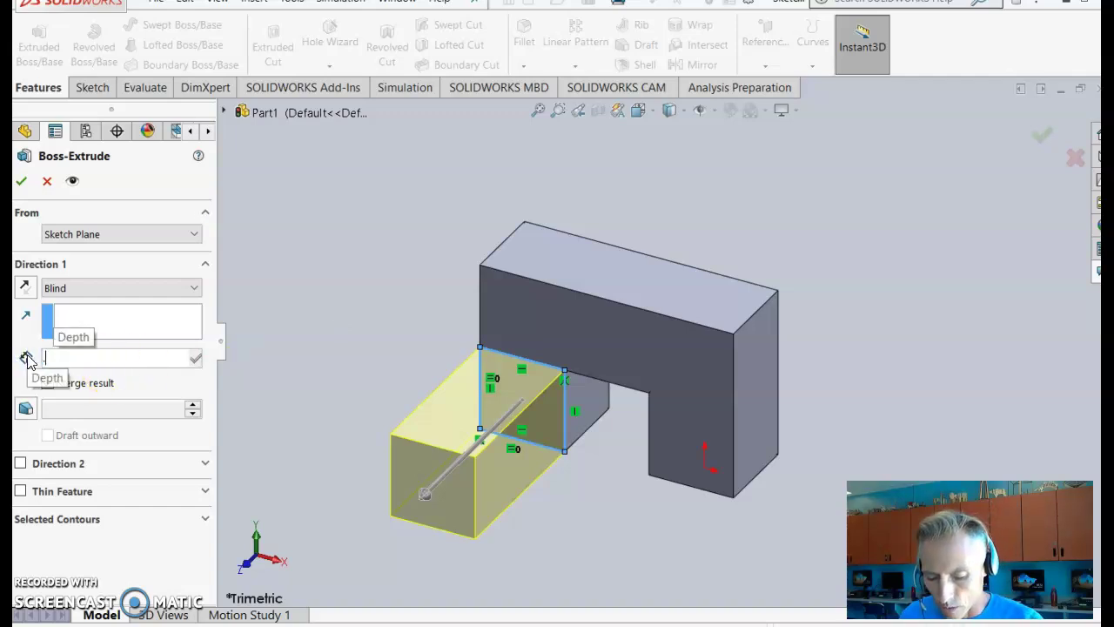
mouse_move(209, 379)
left_click(346, 284)
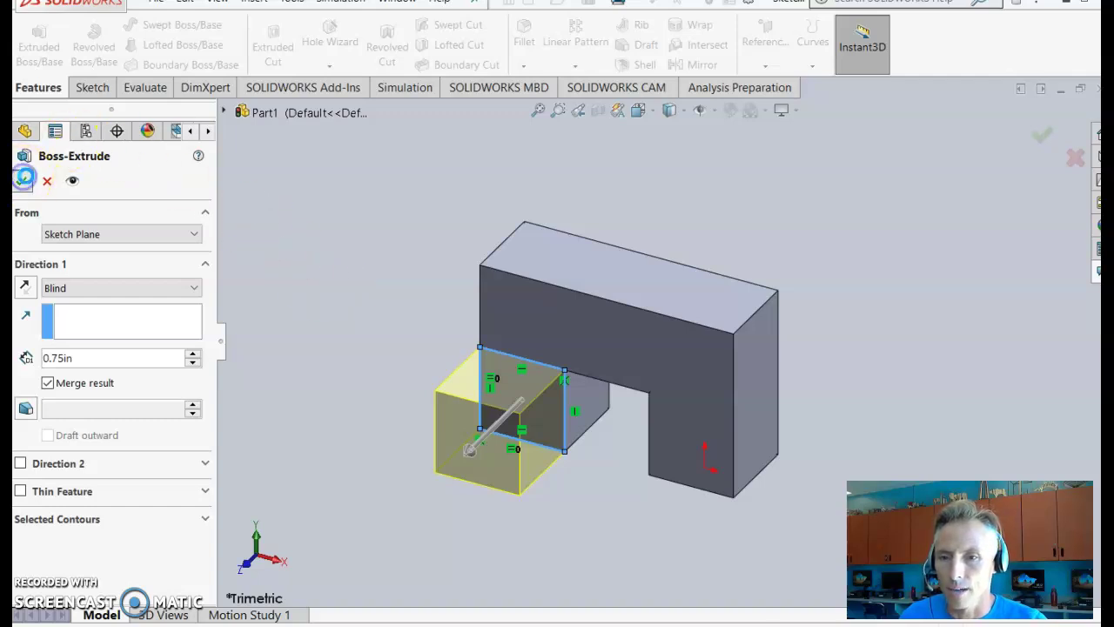
left_click(22, 181)
left_click(284, 272)
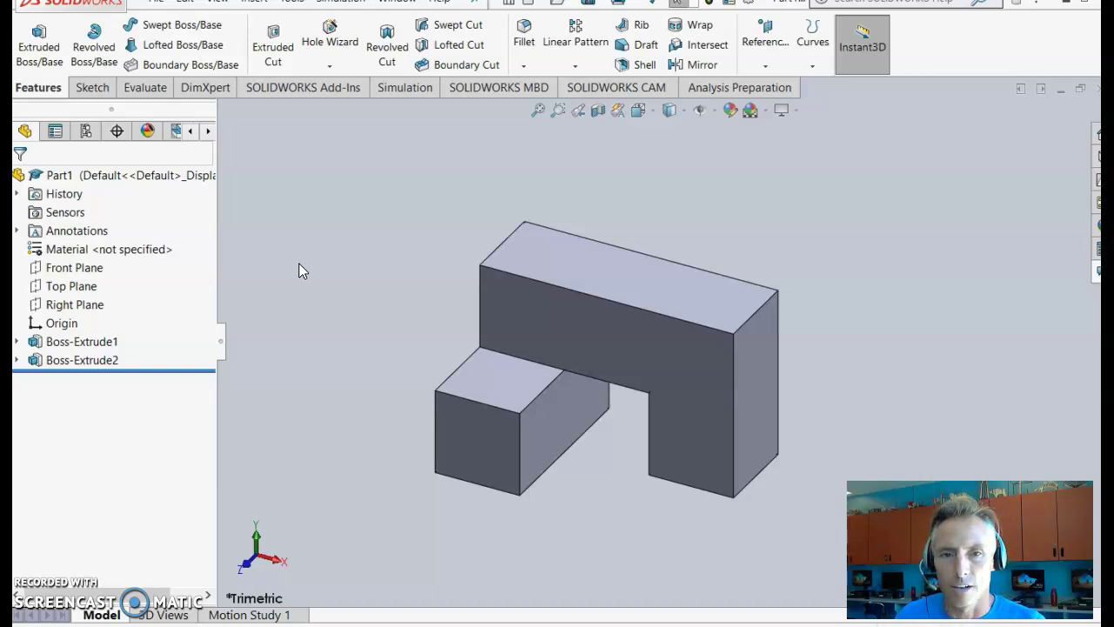
- Edit the whole part's color appearance, trying white and dark yellow before choosing magenta
left_click(731, 111)
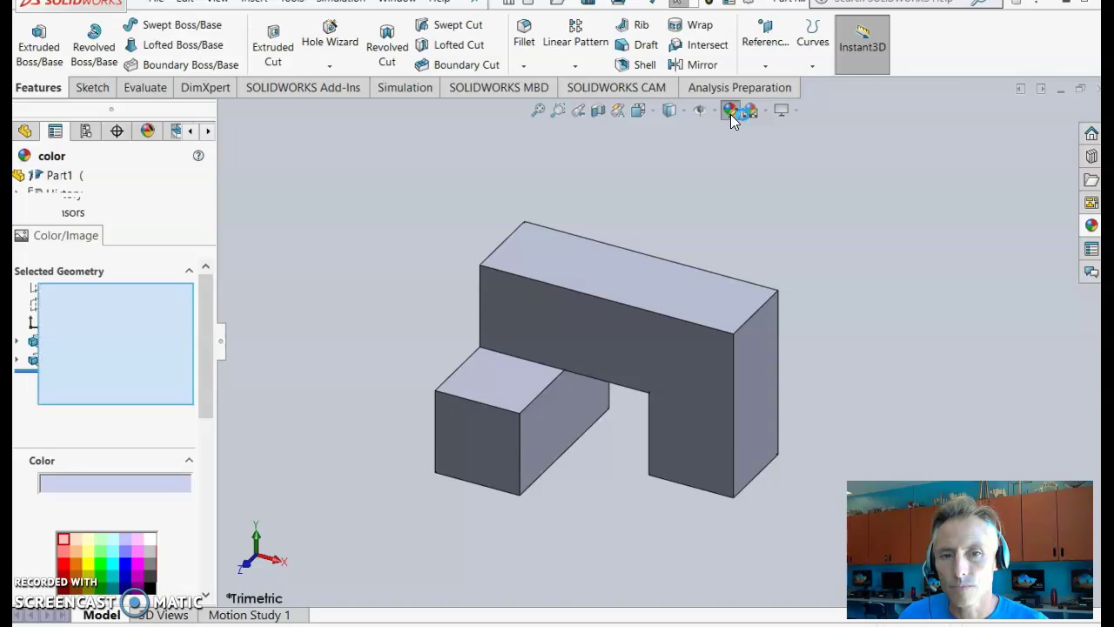
left_click(150, 541)
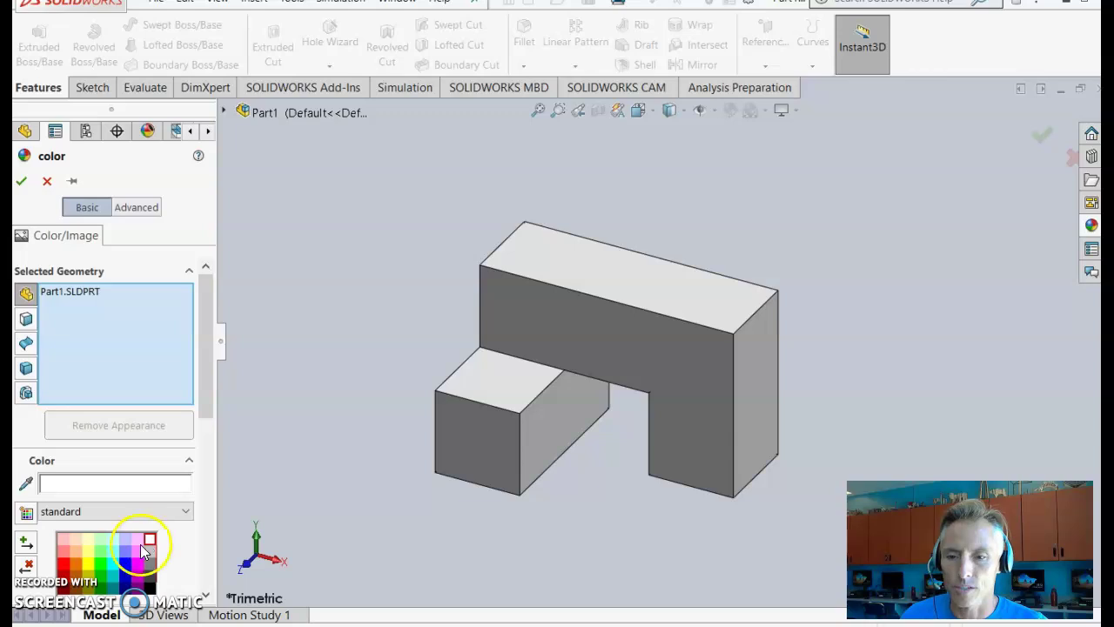
left_click(137, 564)
left_click(75, 570)
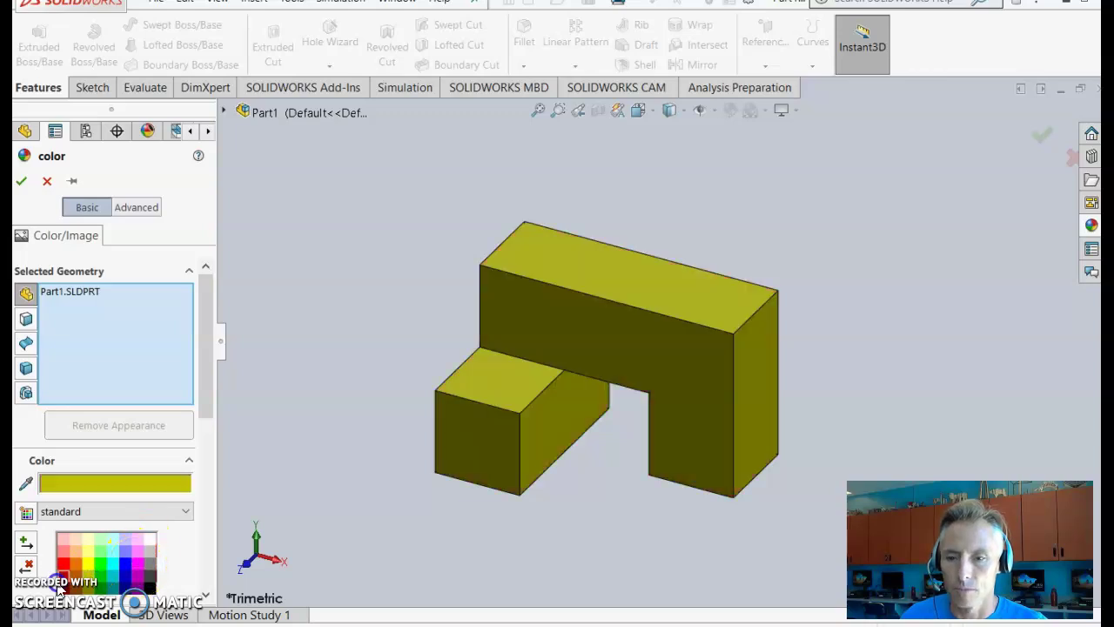
left_click(162, 543)
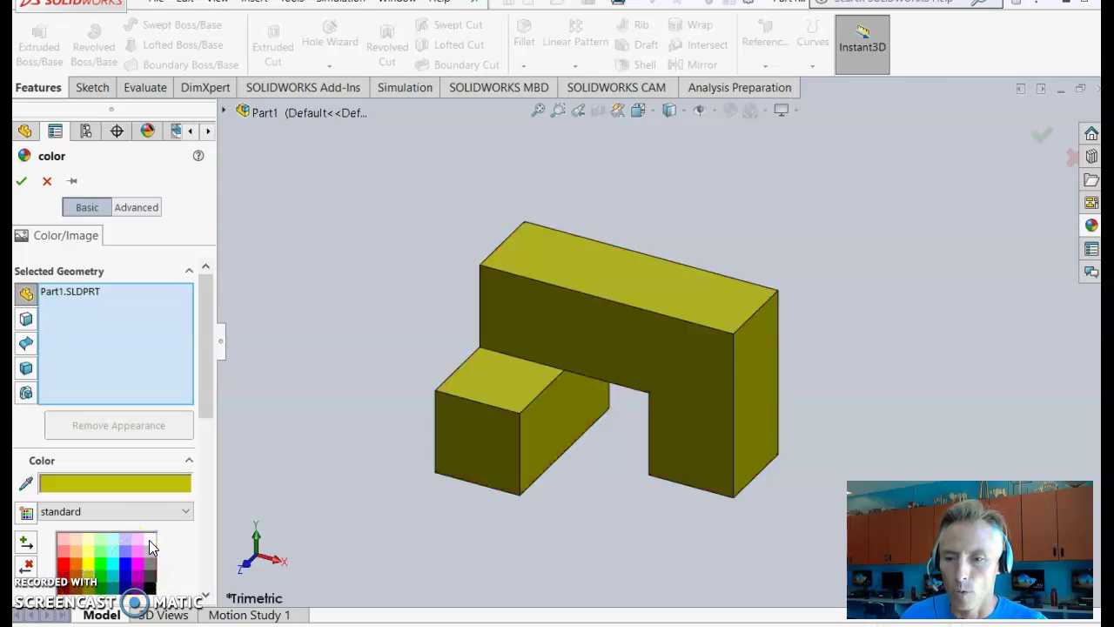
left_click(137, 564)
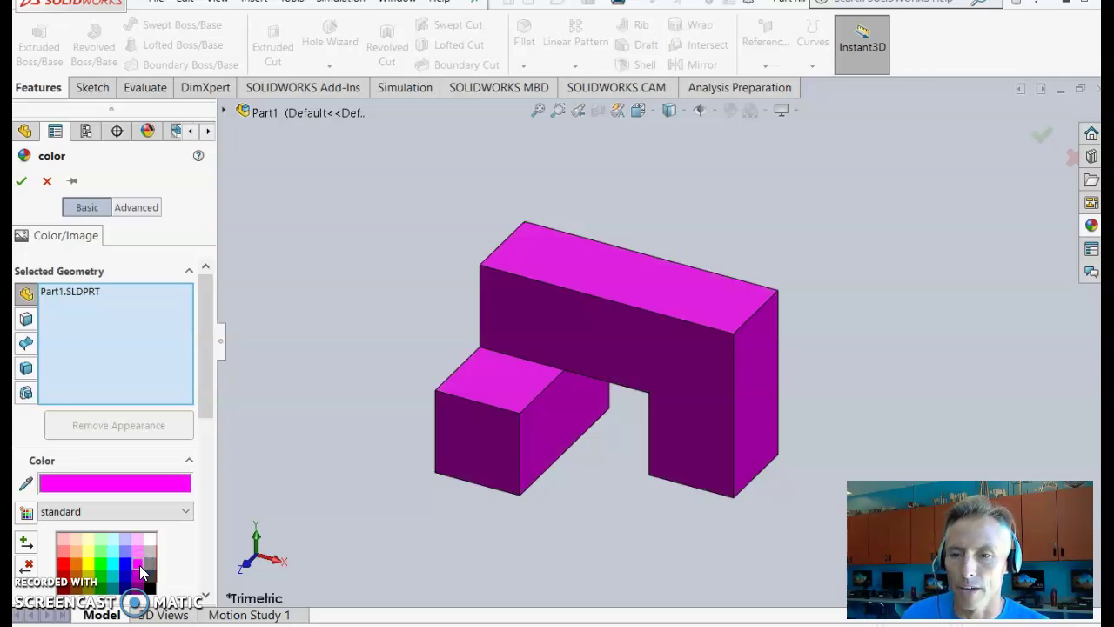
- Replace the whole-part color selection with the top face and the protruding leg's inner side and front faces, coloring them green
right_click(57, 293)
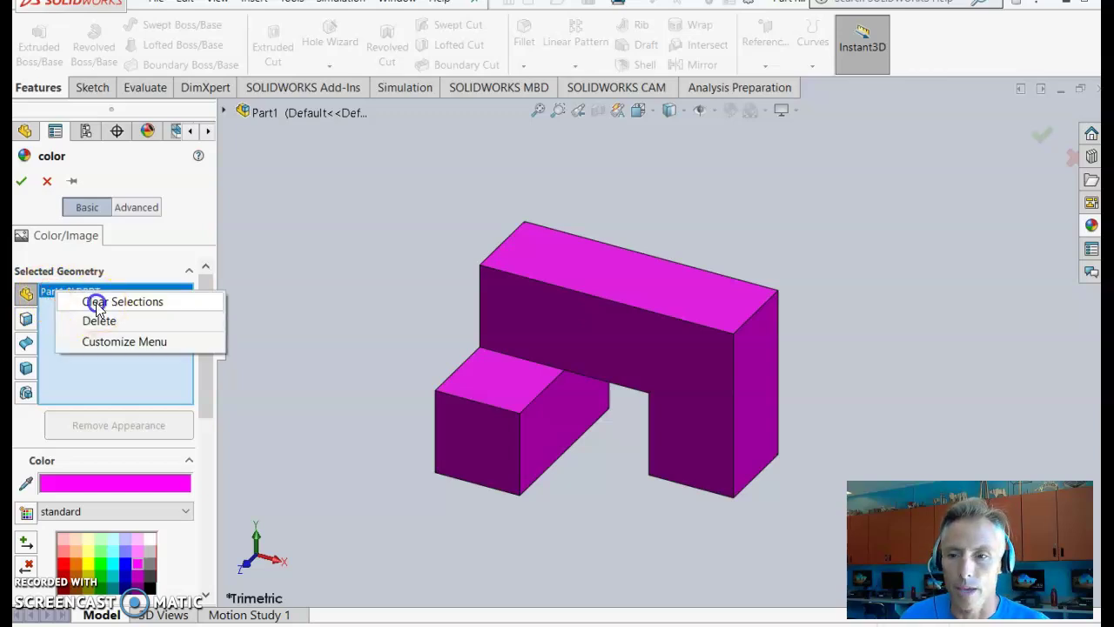
left_click(96, 302)
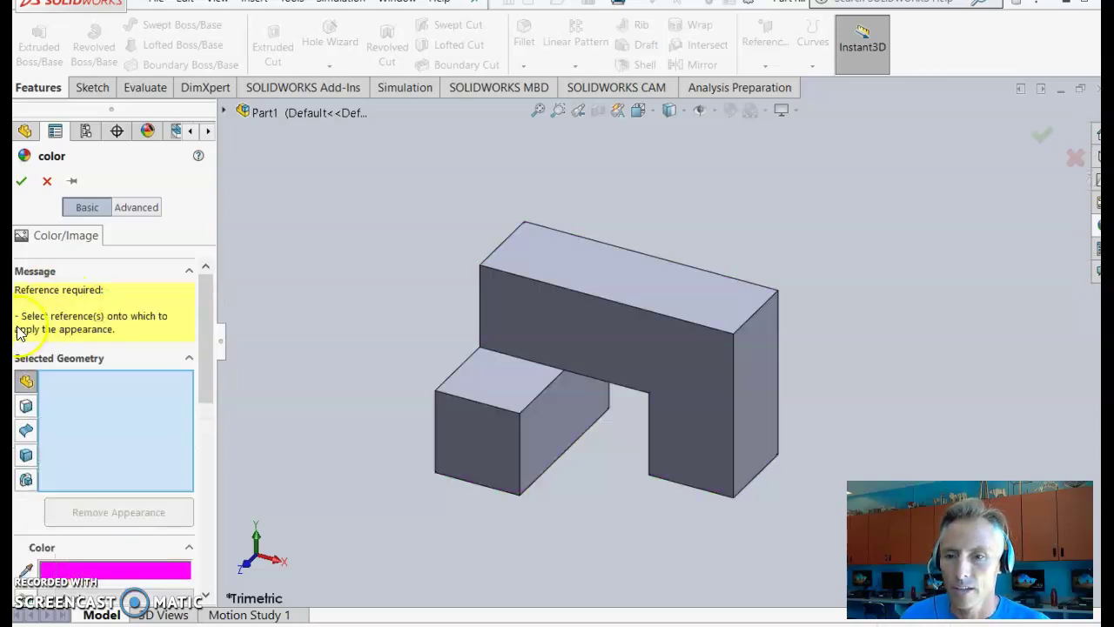
left_click(29, 407)
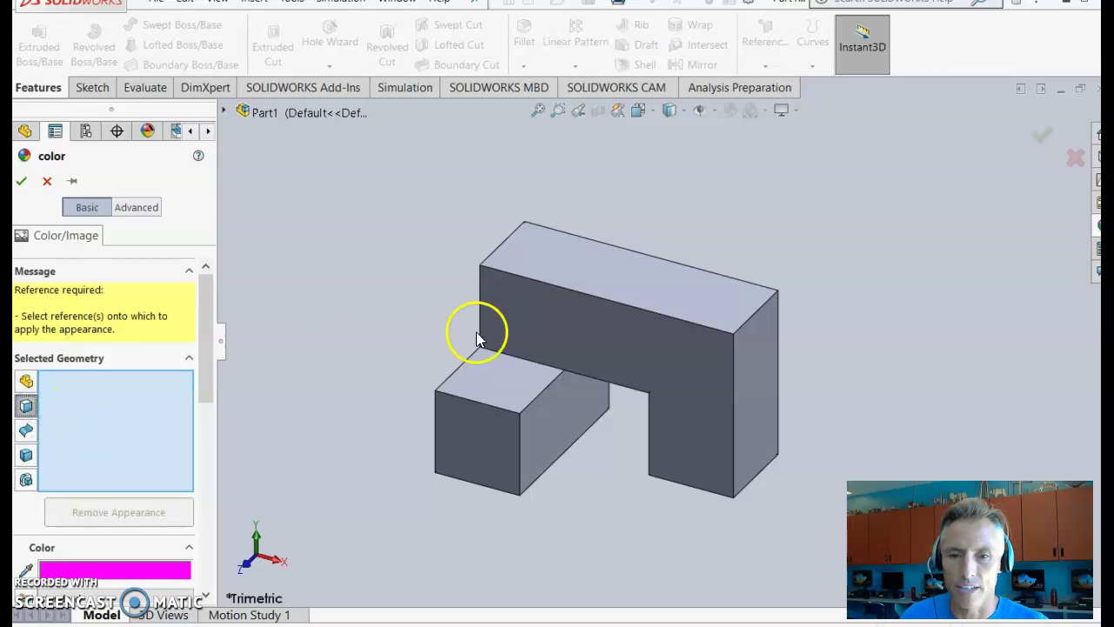
left_click(541, 262)
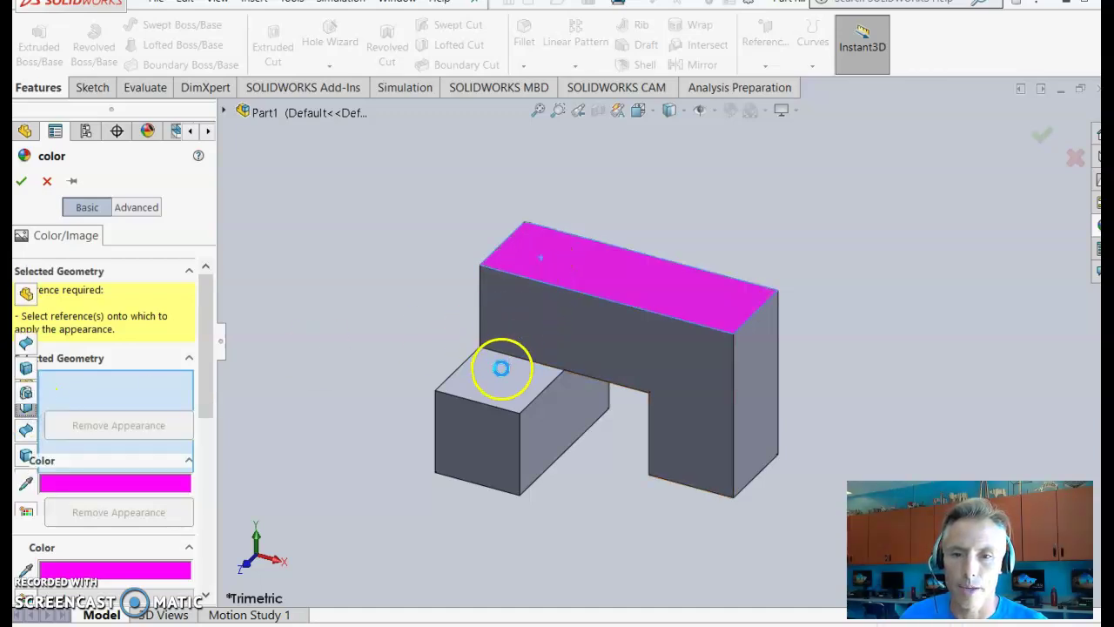
left_click(554, 433)
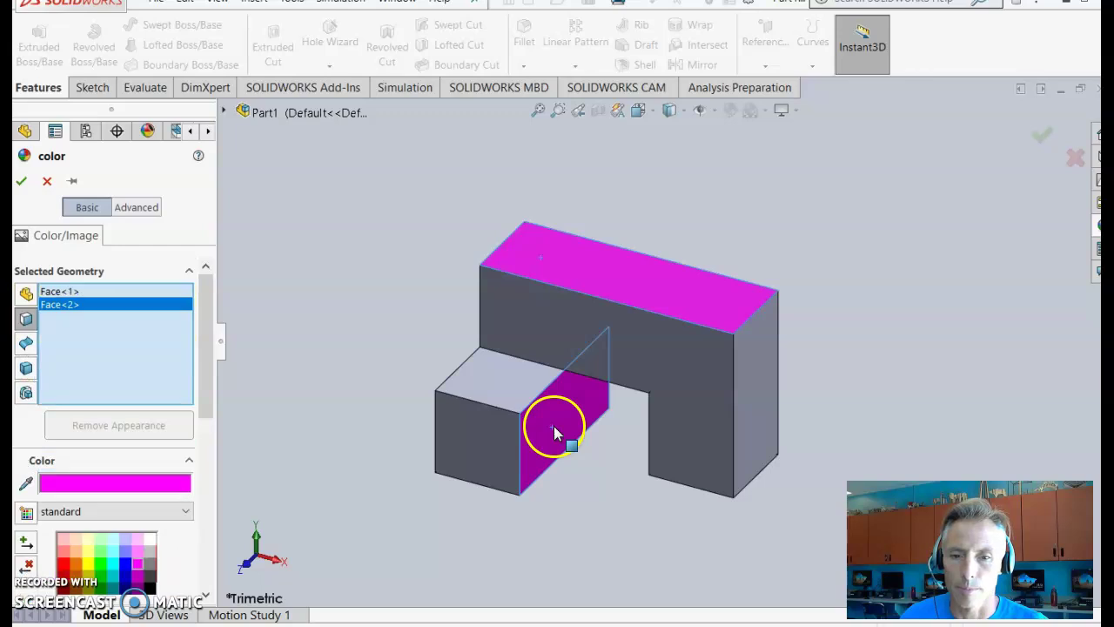
left_click(100, 565)
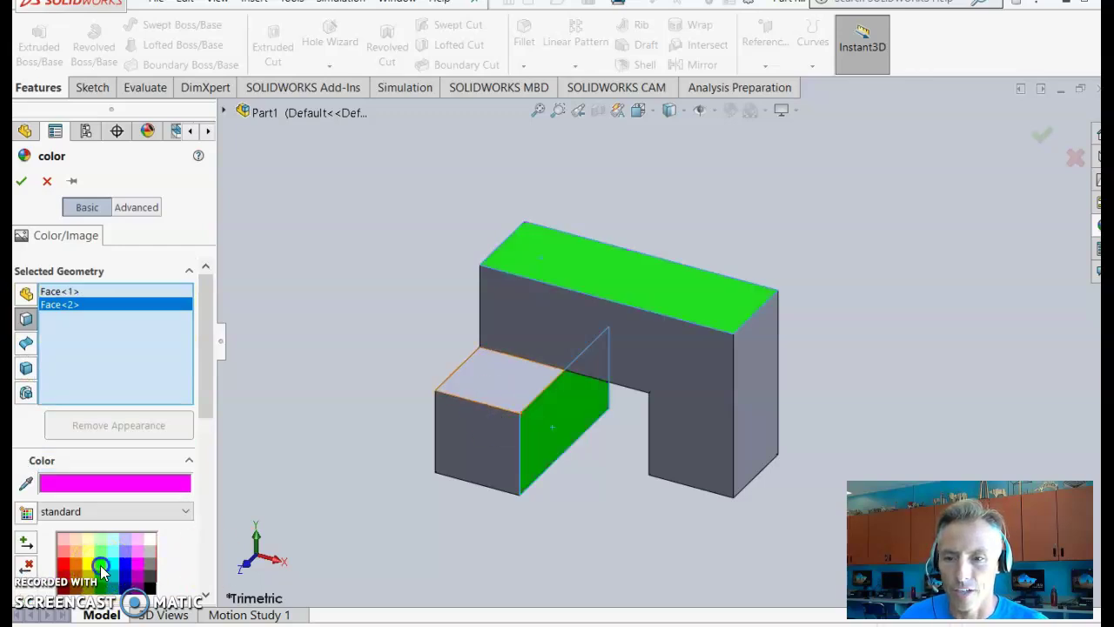
left_click(460, 442)
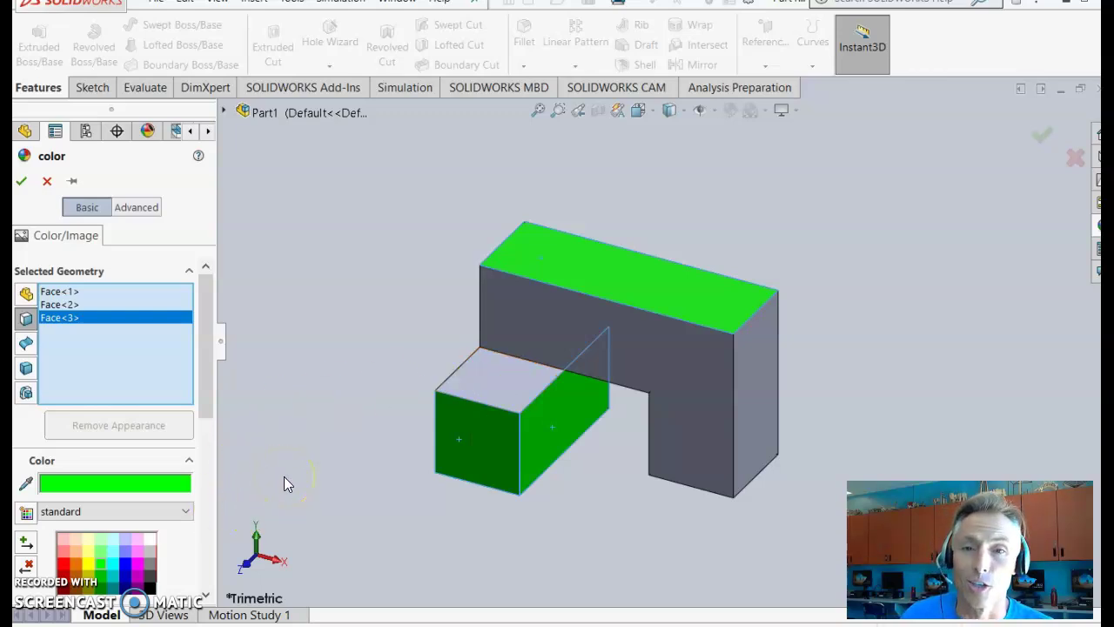
- Remove the top face from the color selection and clear the remaining selected faces
left_click(83, 292)
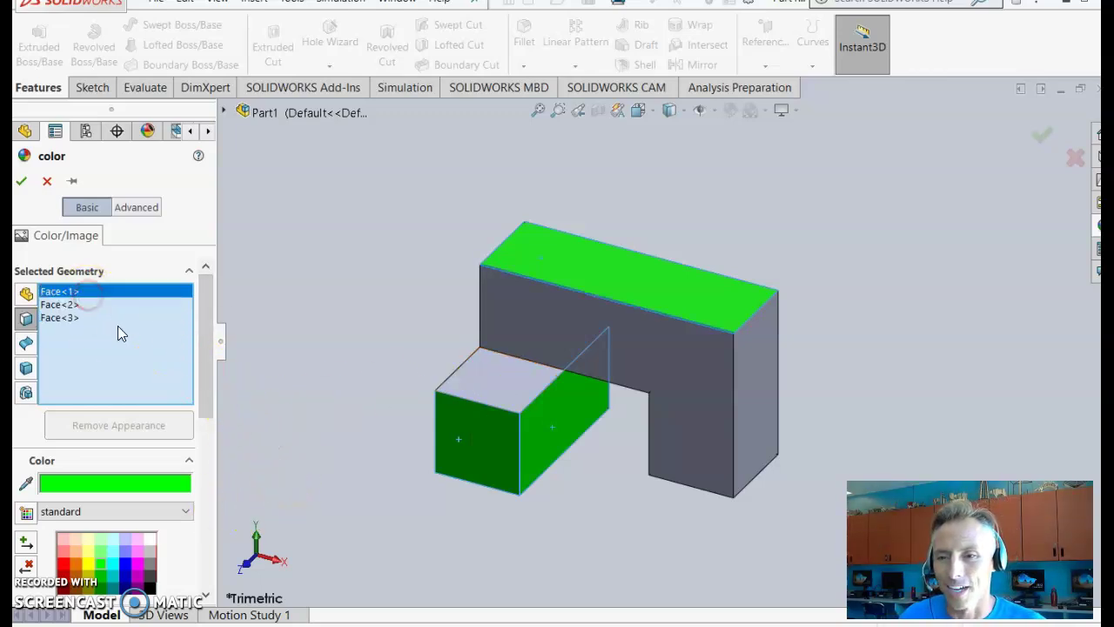
key("Delete")
right_click(122, 350)
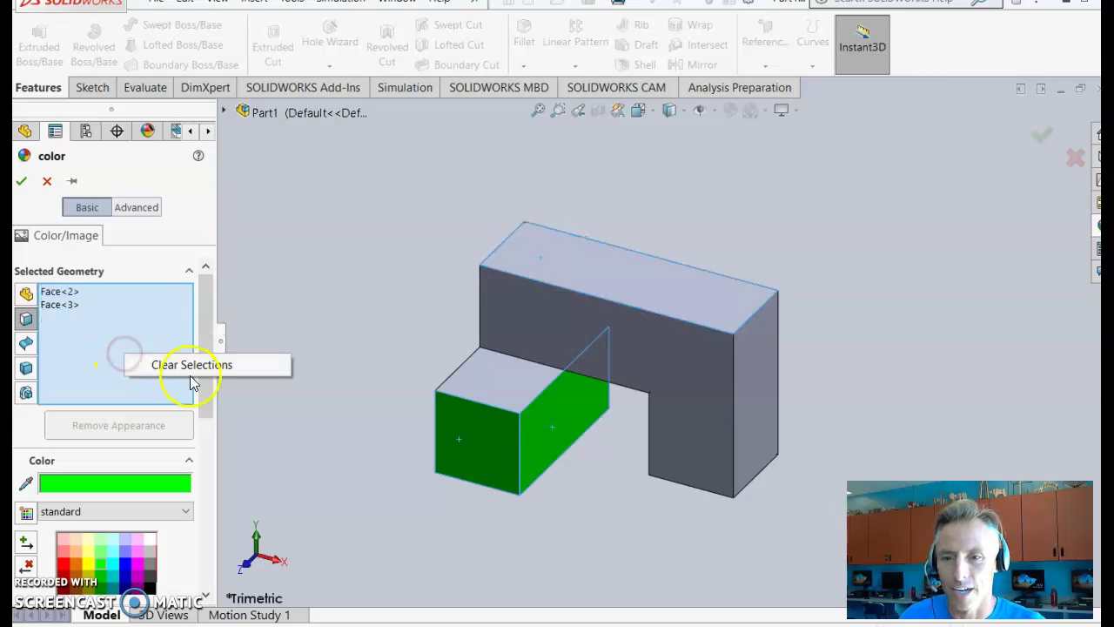
left_click(187, 367)
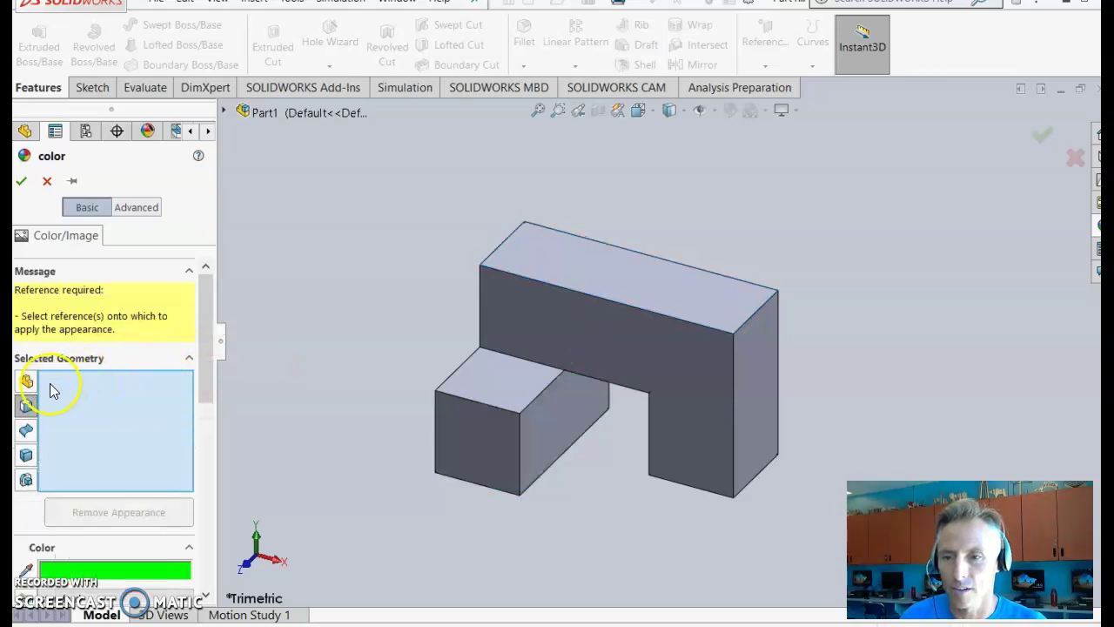
- Apply the white standard color (RGB 255, 255, 255) to the whole part and accept the appearance
left_click(27, 382)
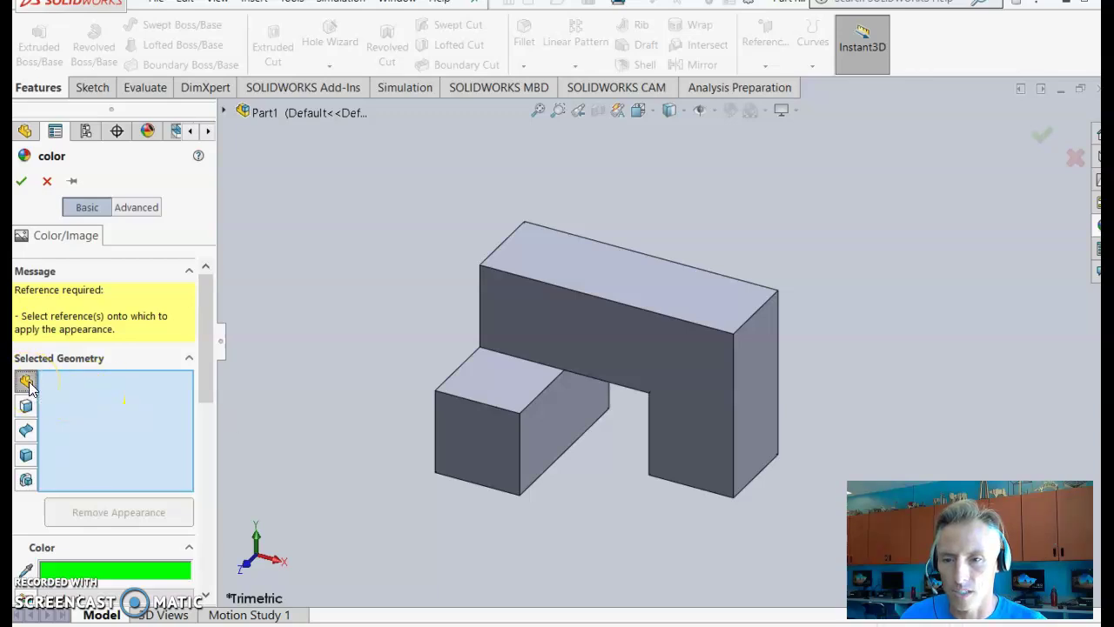
scroll(218, 487, "down", 5)
scroll(218, 492, "down", 1)
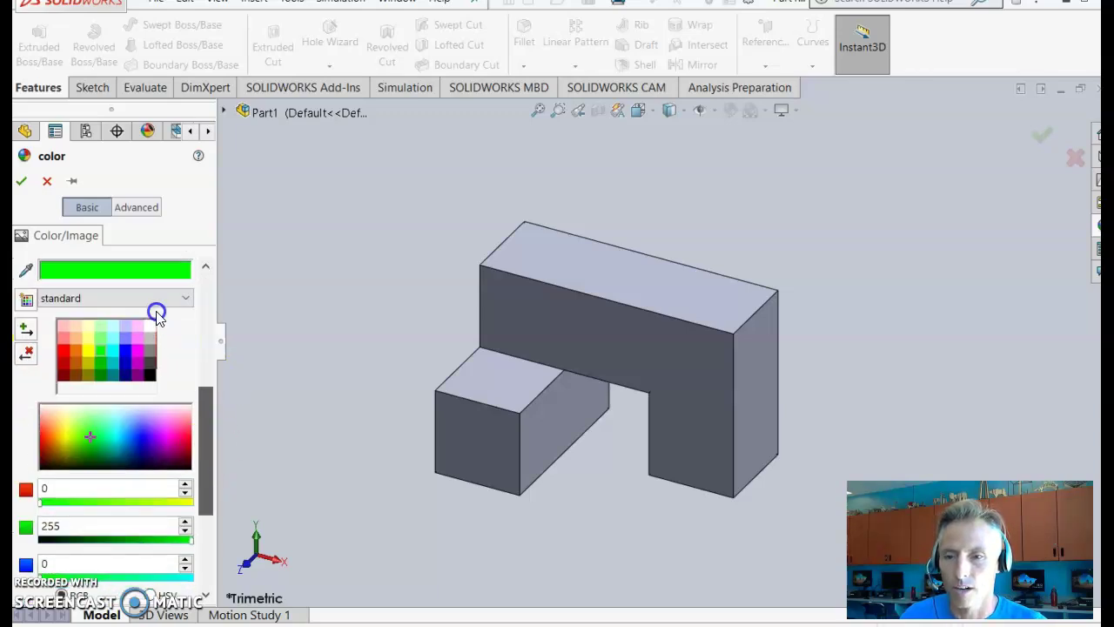
left_click(150, 327)
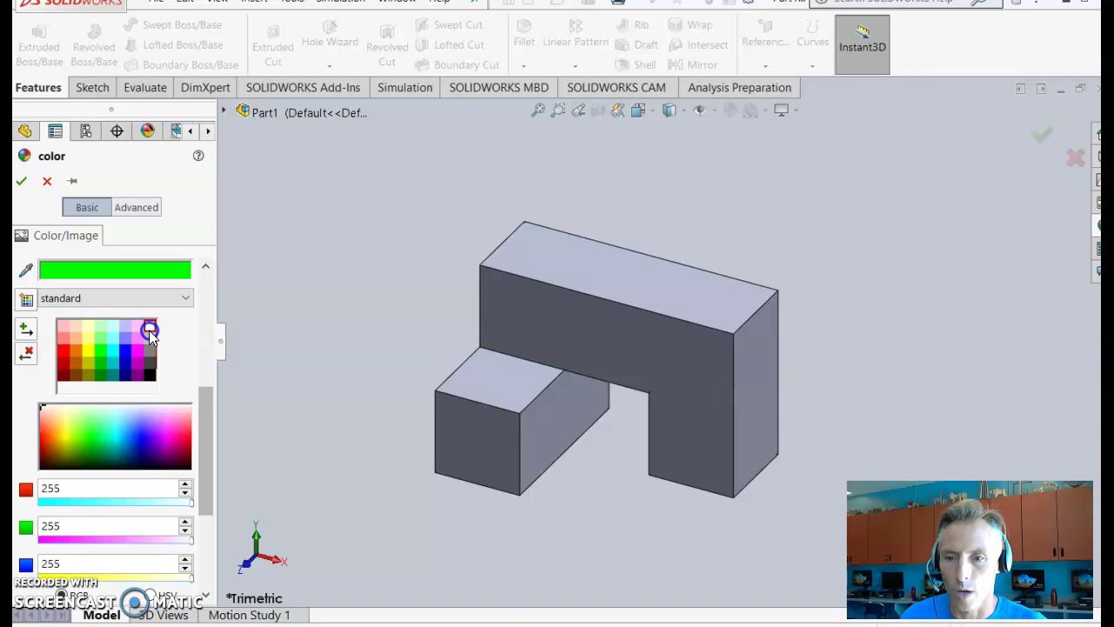
left_click(577, 321)
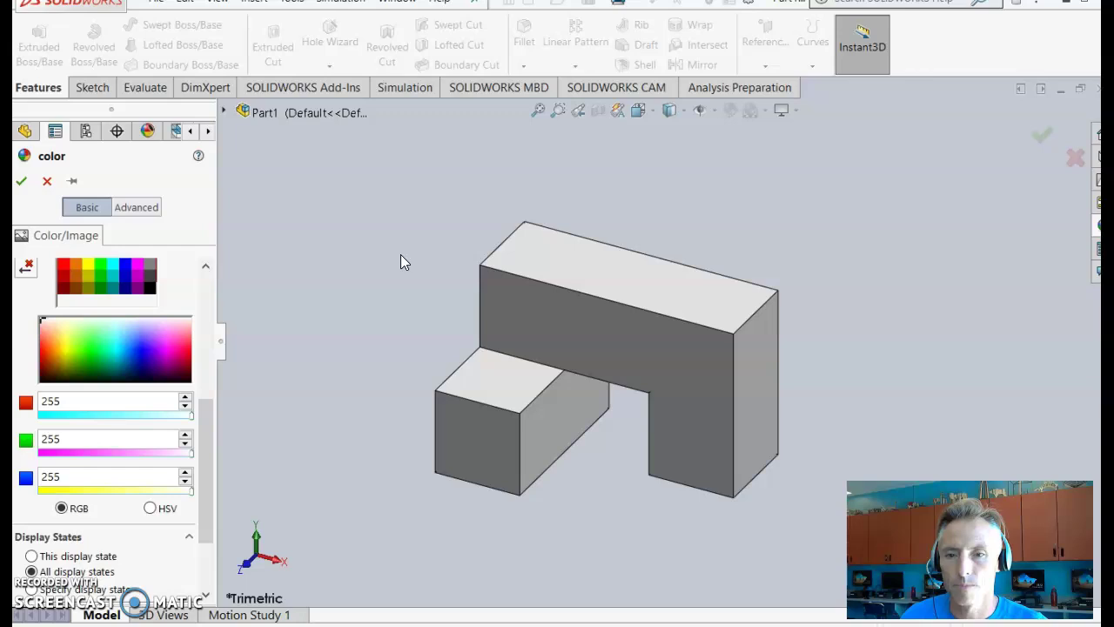
left_click(21, 180)
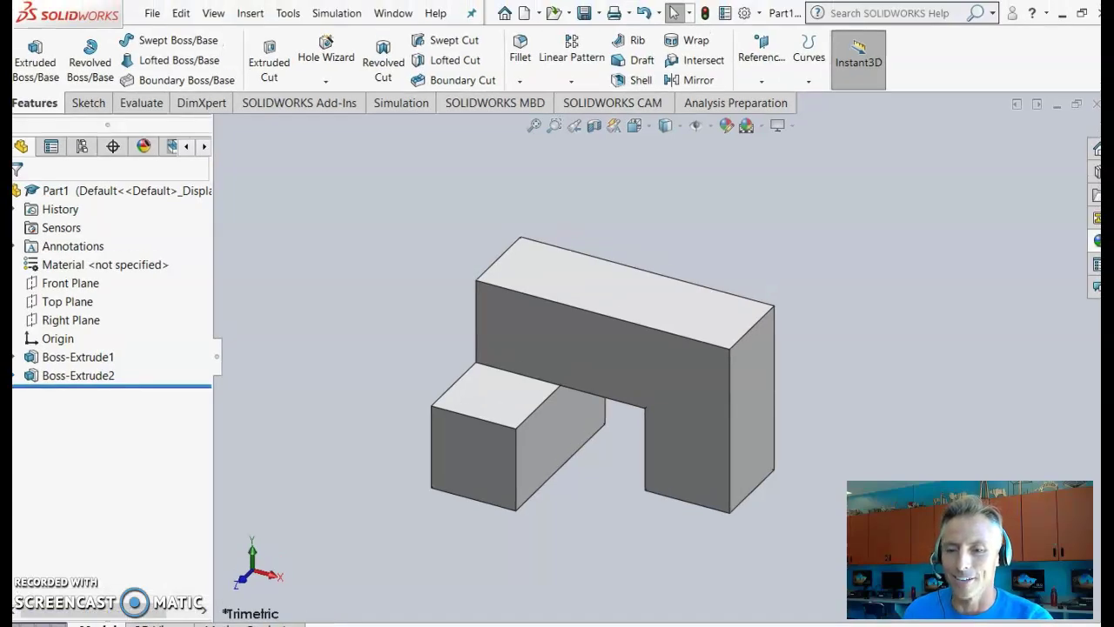
- Switch to the Windows app list and launch Drive File Stream
key("super")
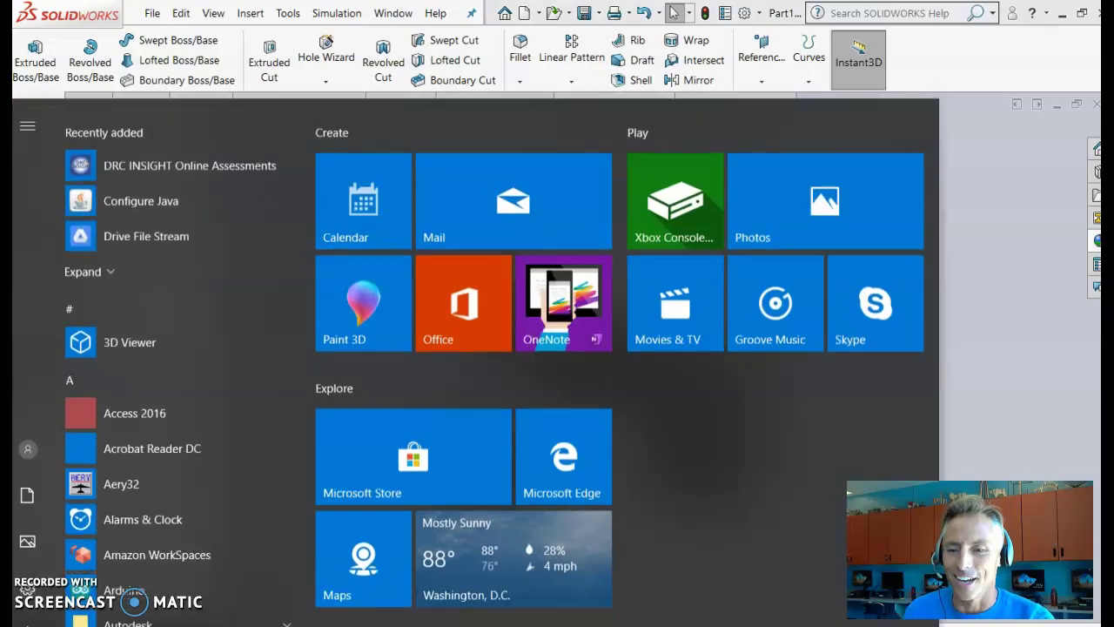
scroll(169, 453, "down", 6)
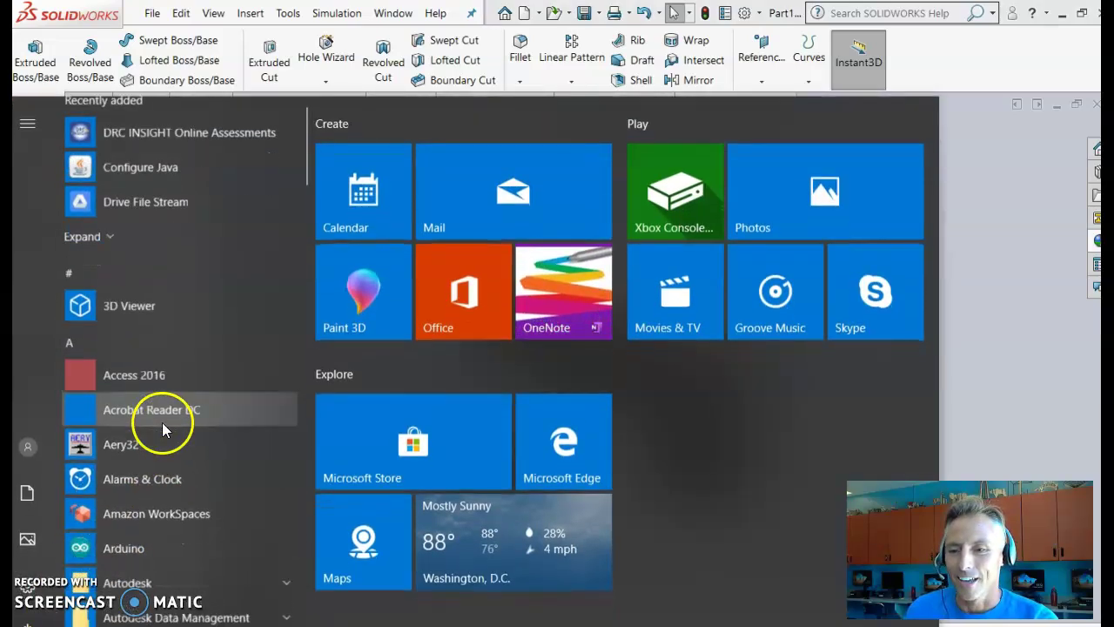
scroll(166, 450, "down", 2)
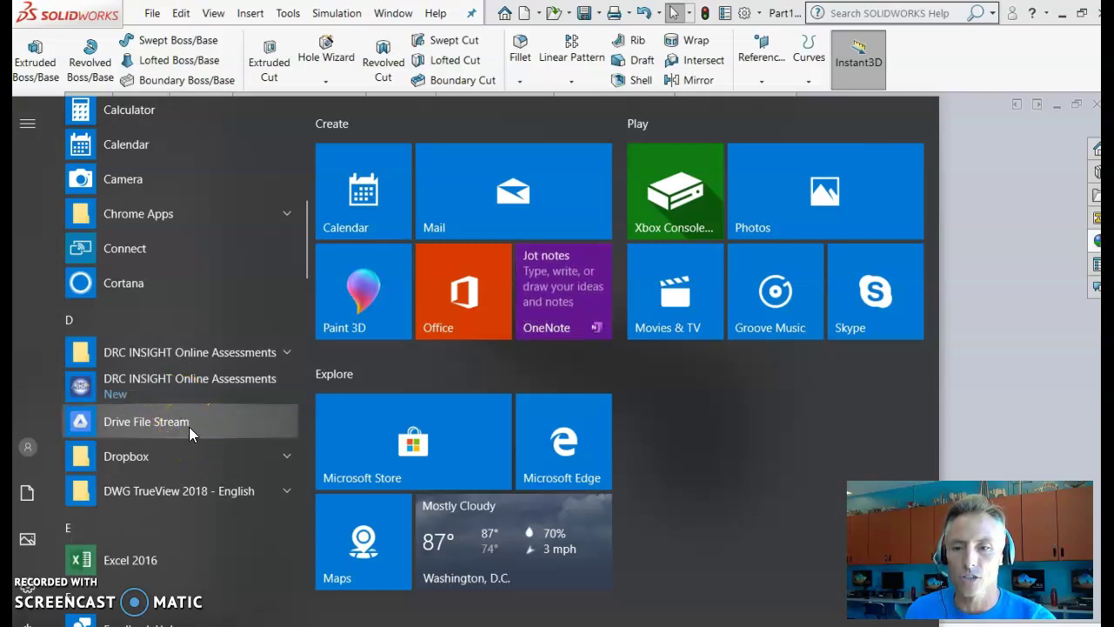
left_click(189, 427)
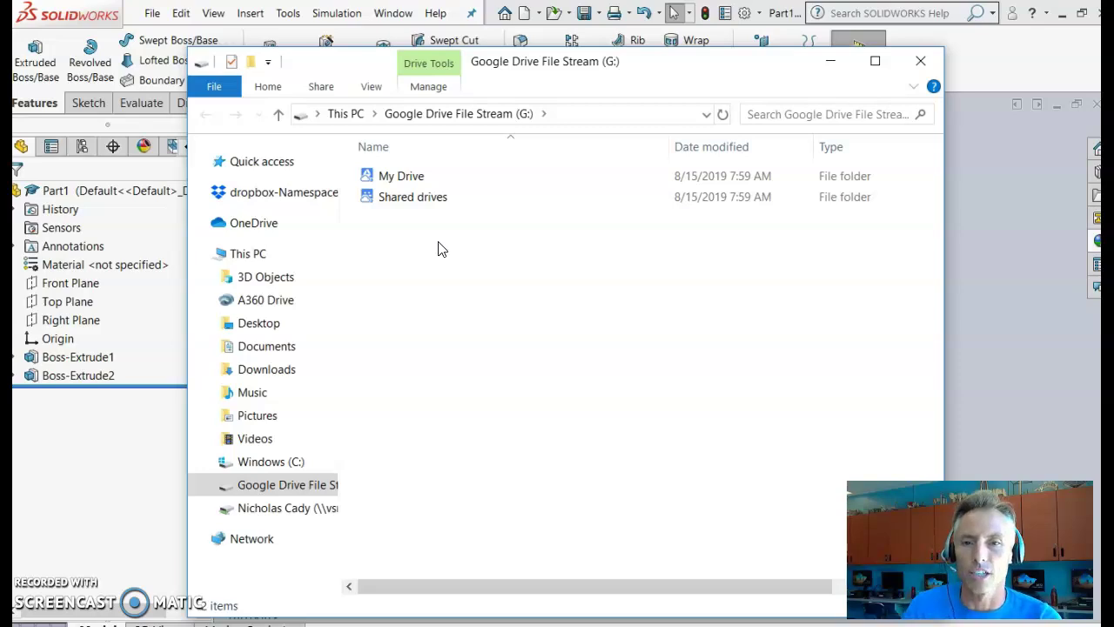
- Browse in My Drive to the Cube Project folder under Education, 9th Grade, Engineering
left_click(425, 197)
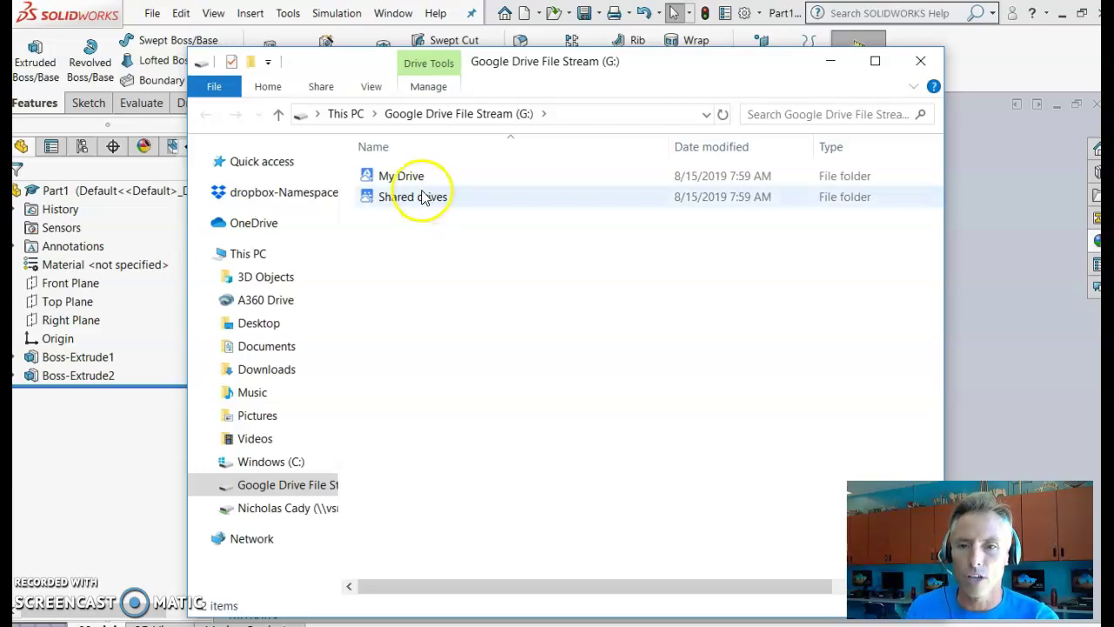
left_click(407, 177)
double_click(413, 181)
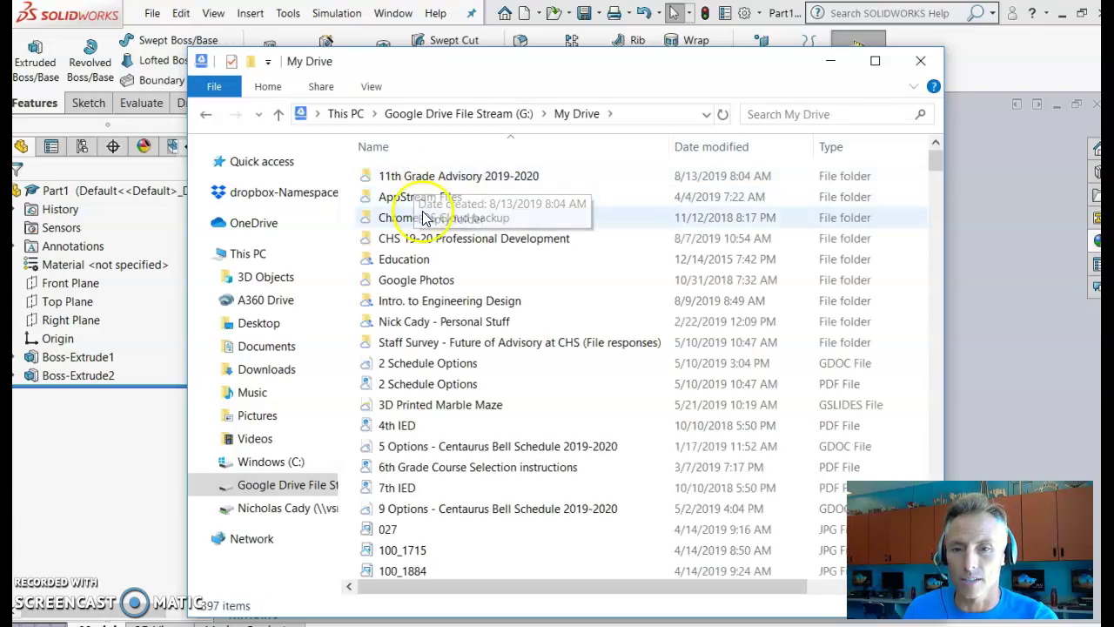
double_click(415, 259)
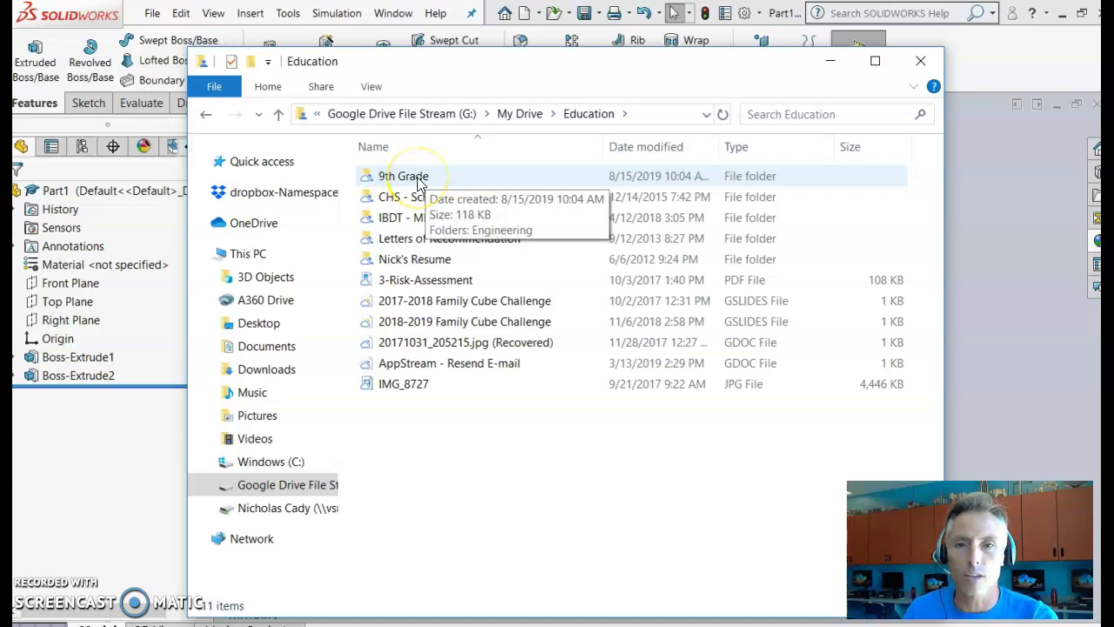
double_click(417, 177)
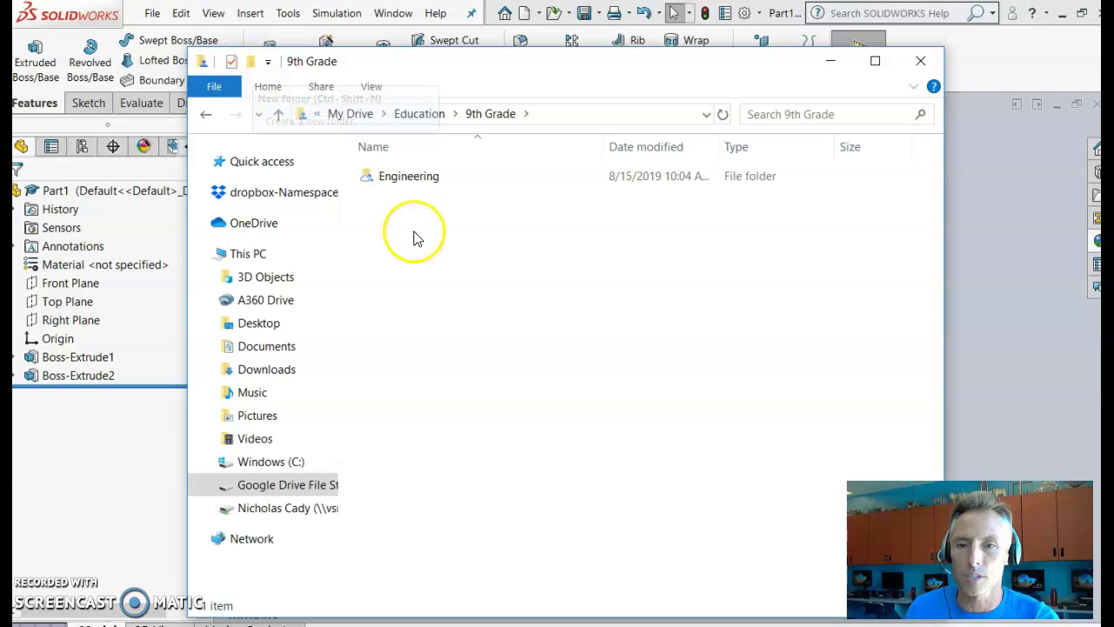
double_click(413, 178)
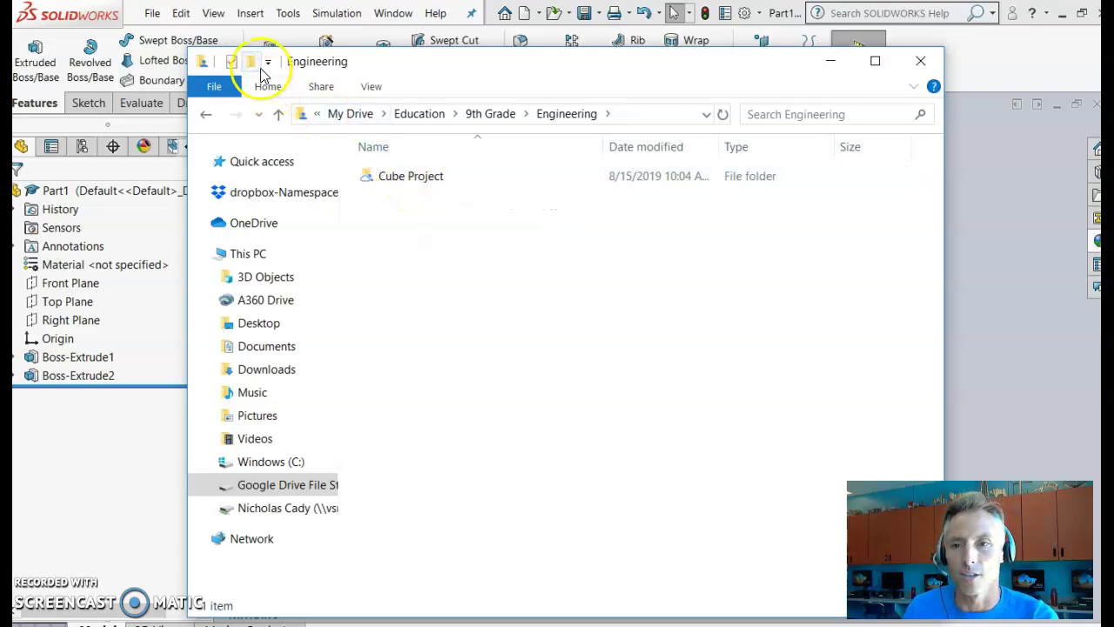
left_click(411, 181)
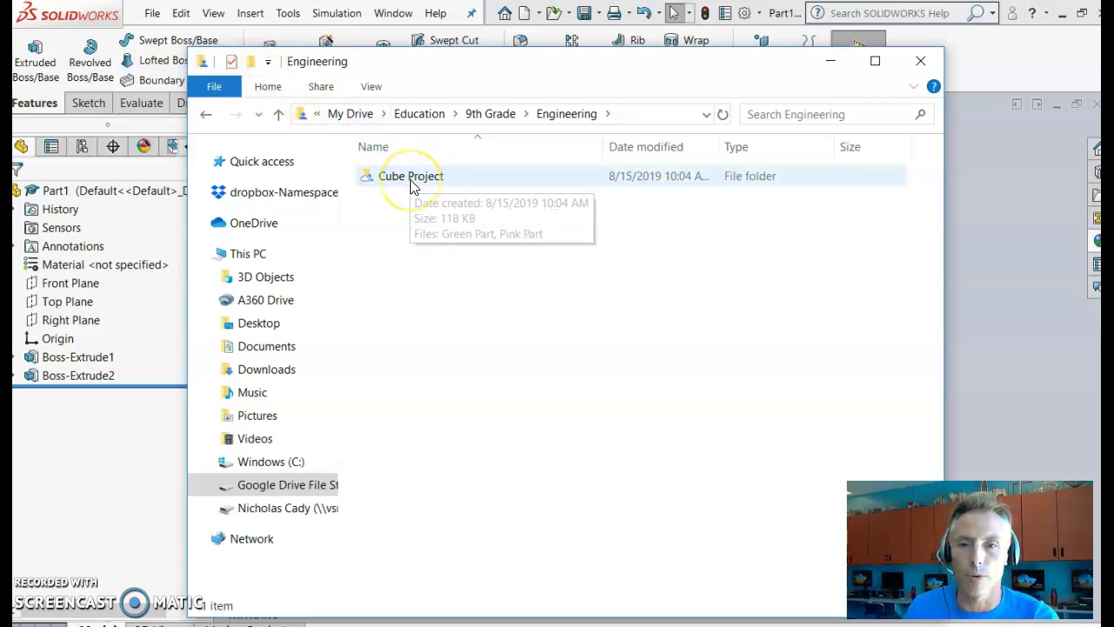
double_click(410, 179)
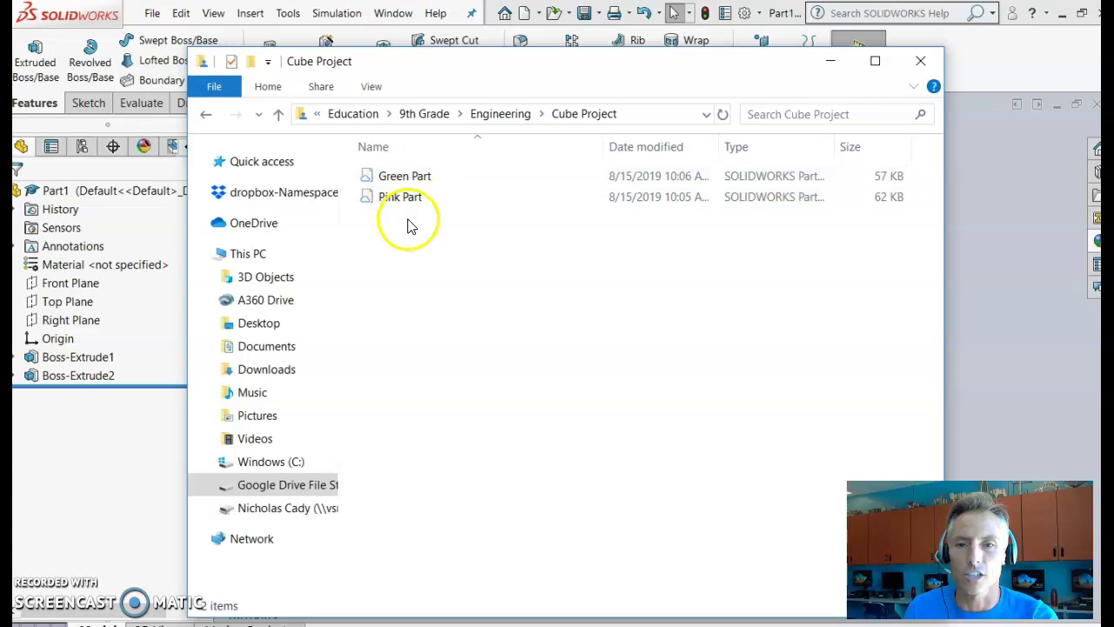